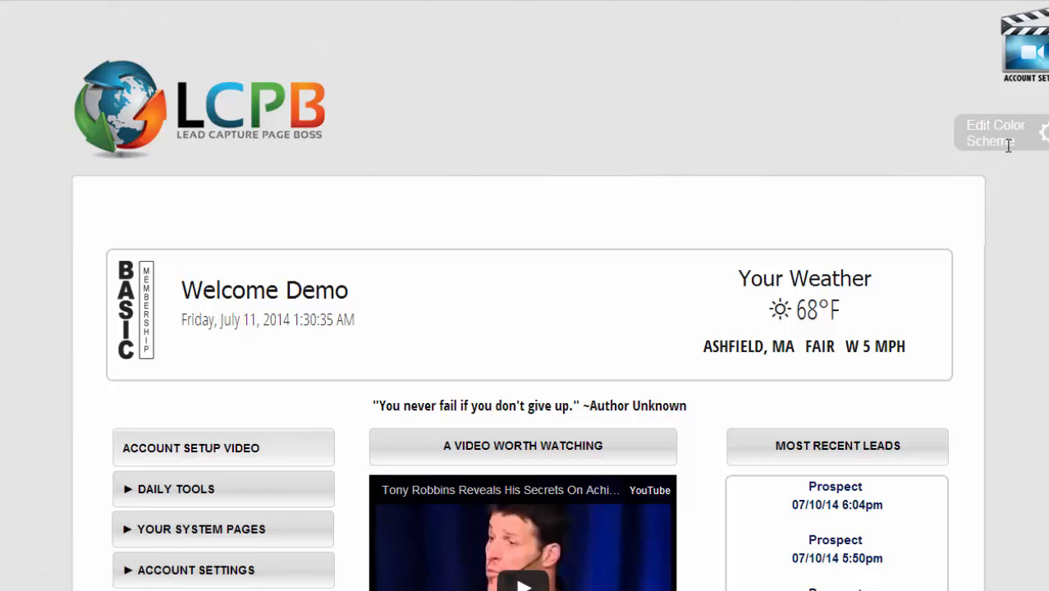
- Open the dashboard colour theme choices, close them without applying one, and scroll the dashboard
click(1044, 133)
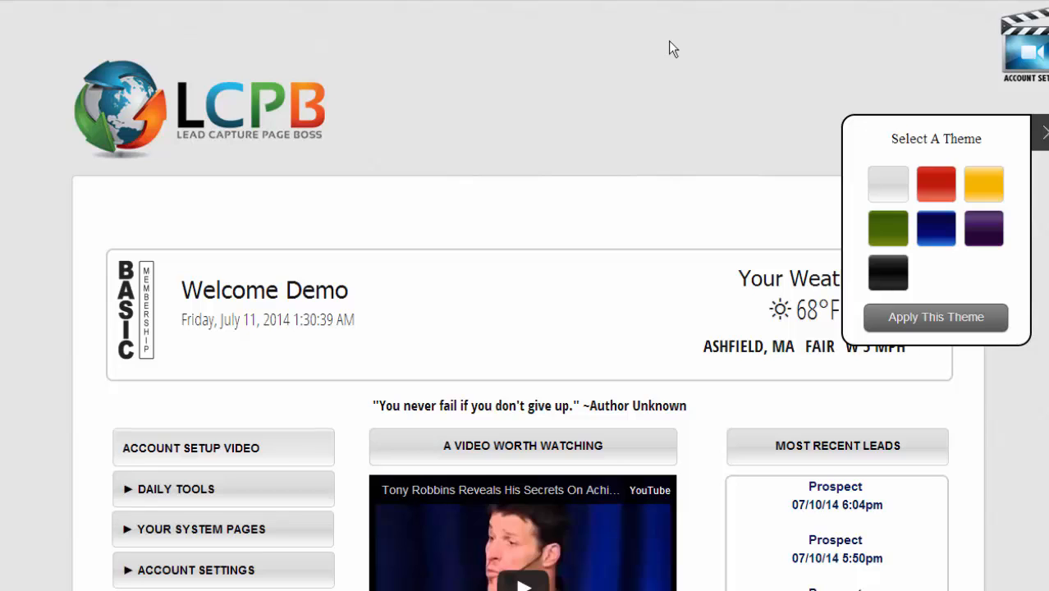
click(1041, 132)
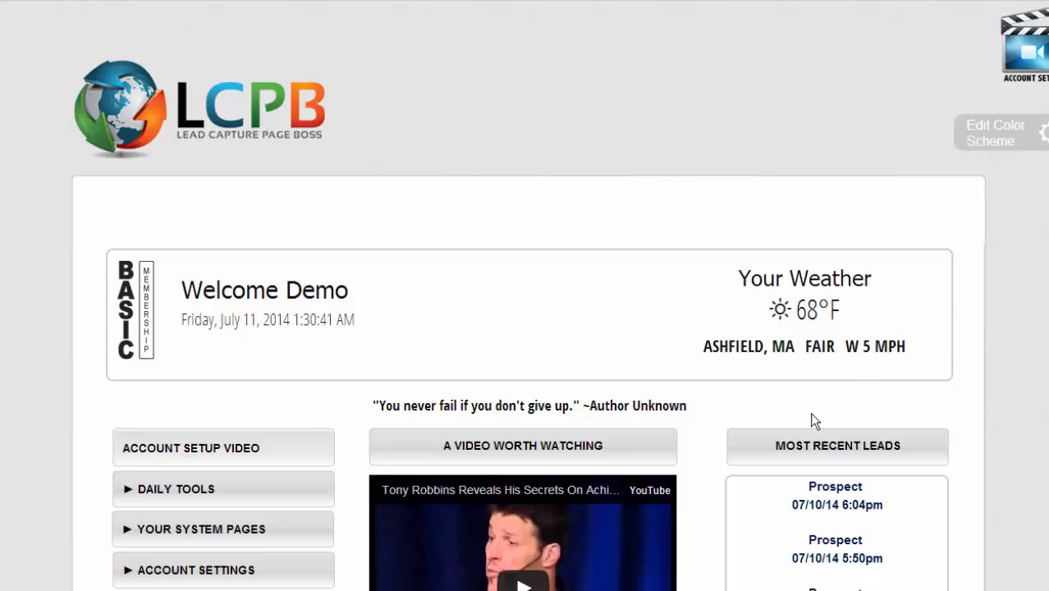
scroll(950, 373, down, 3)
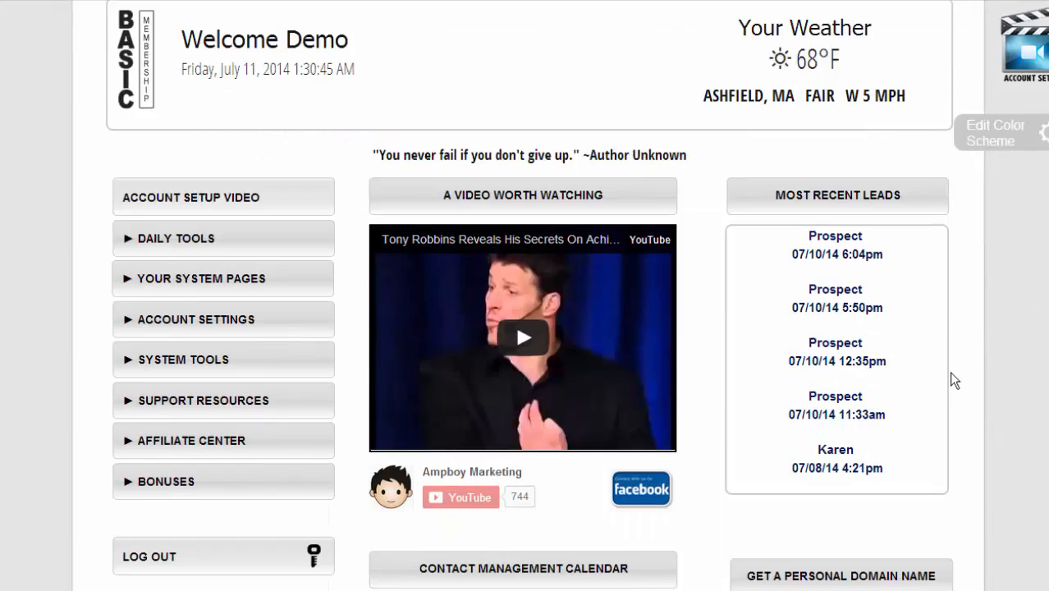
scroll(949, 380, down, 1)
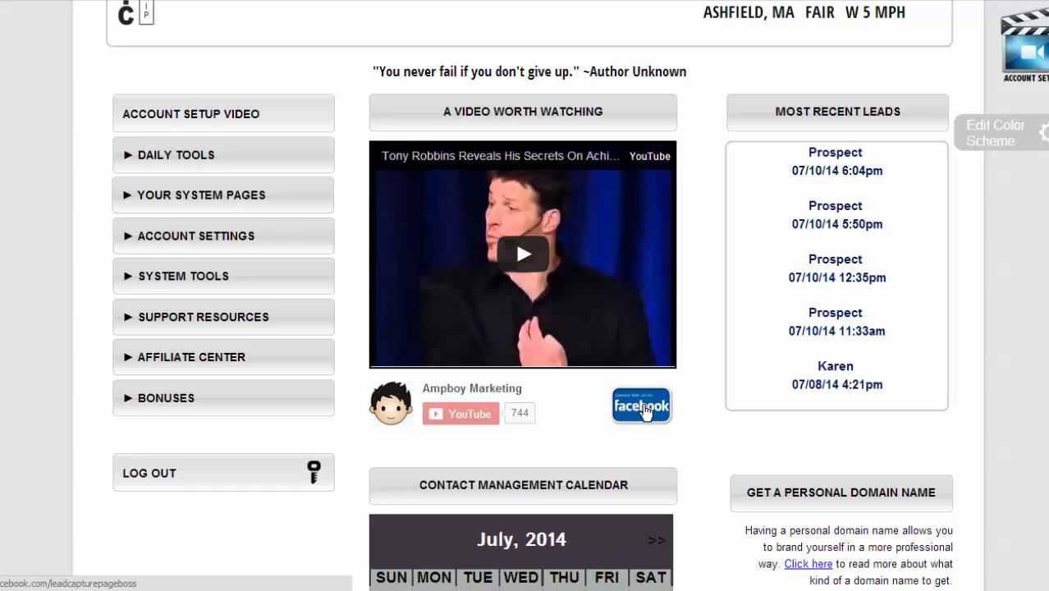
scroll(644, 413, down, 3)
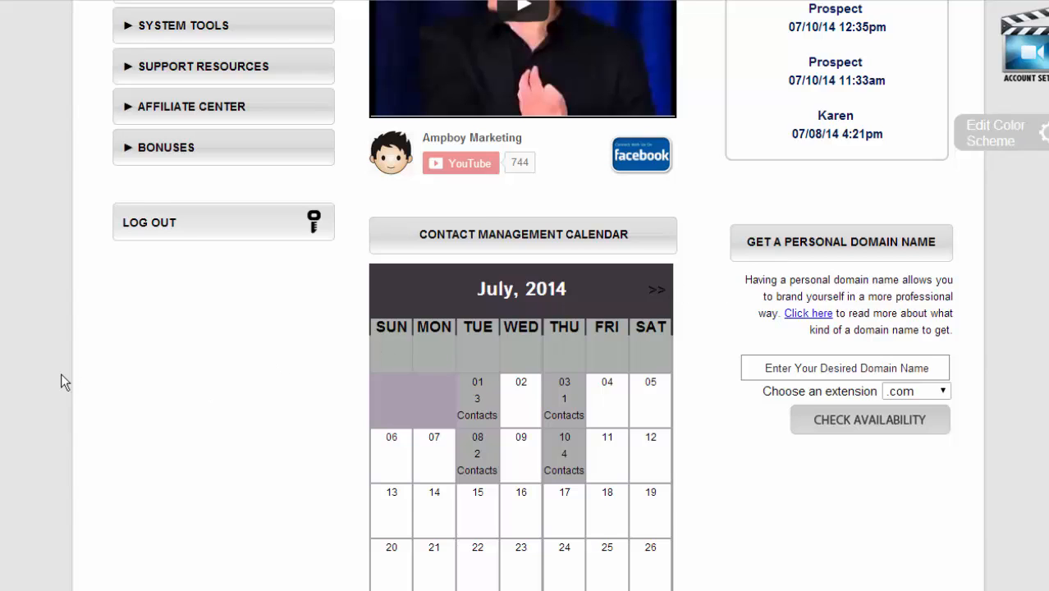
scroll(61, 381, up, 4)
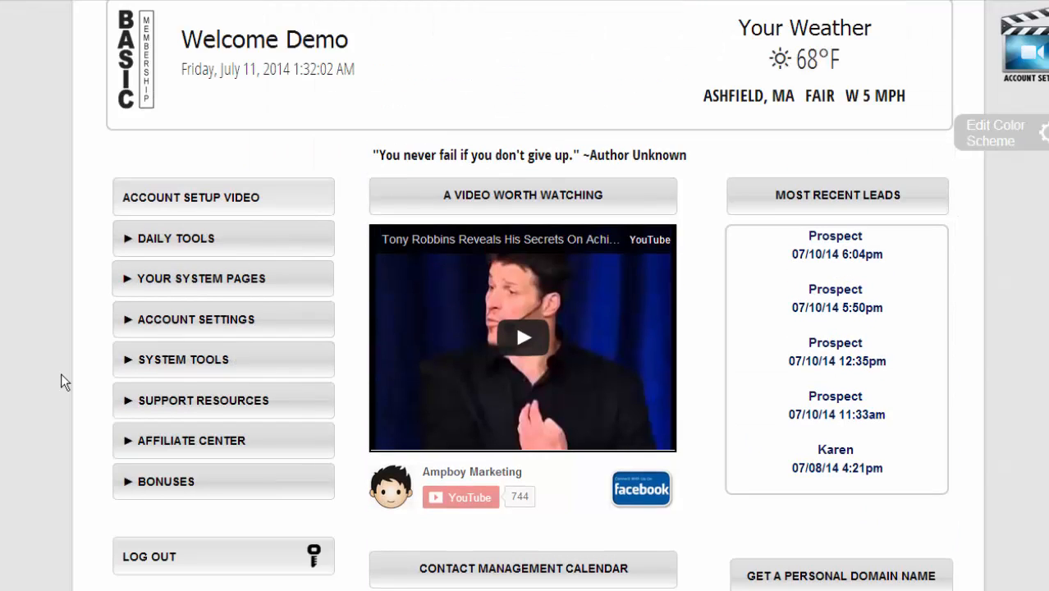
- Expand Your System Pages to show the current primary capture page
click(127, 279)
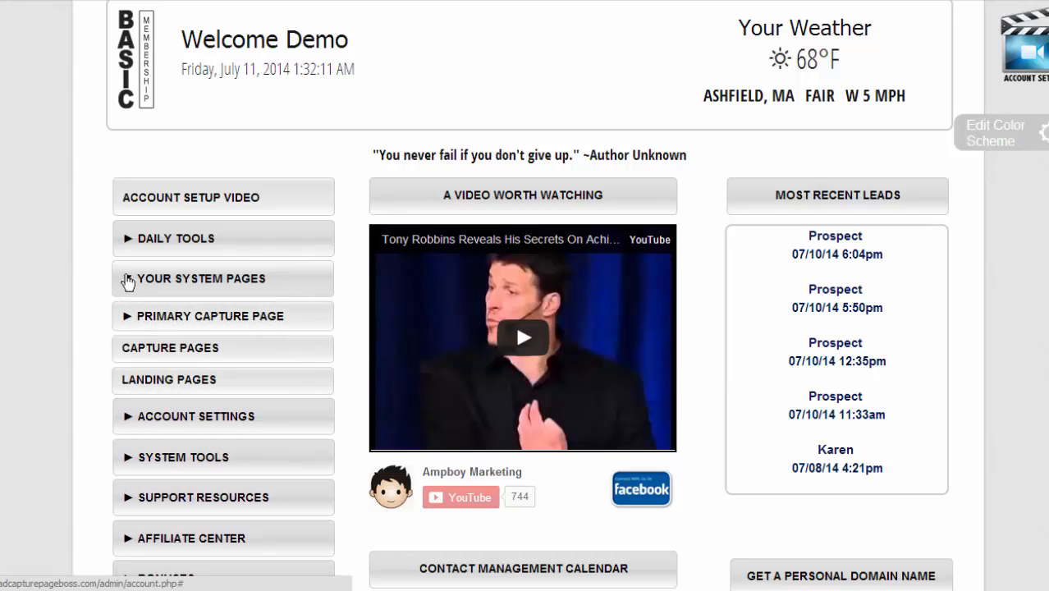
click(129, 316)
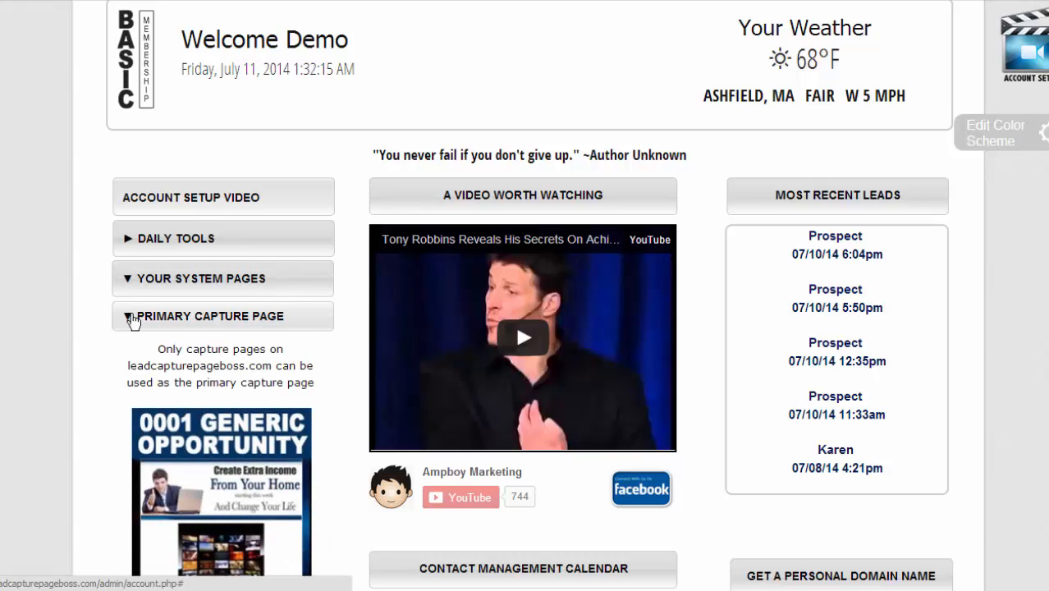
scroll(131, 319, down, 2)
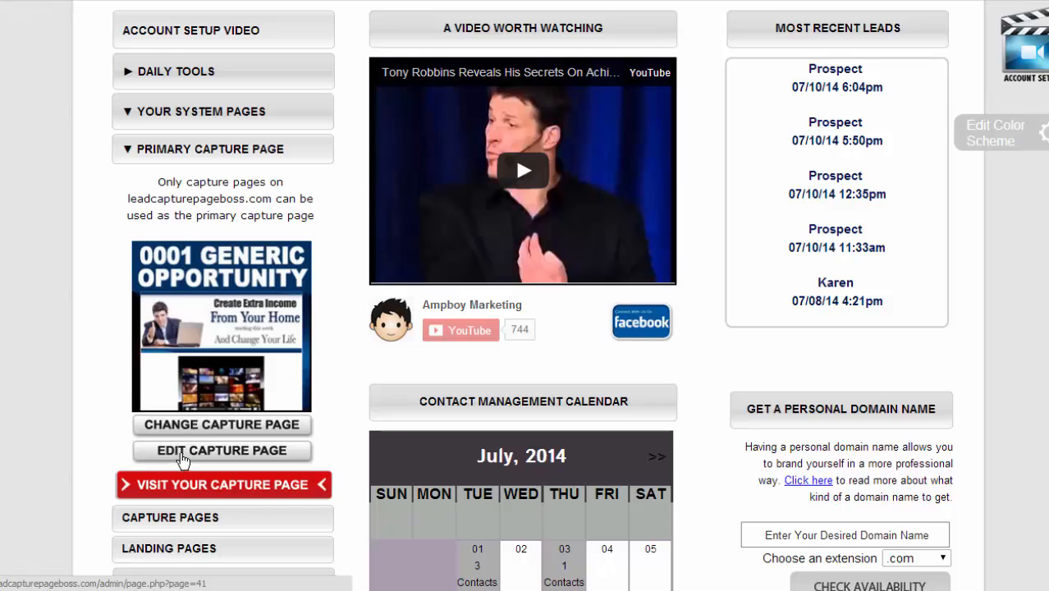
- Open the Change Capture Page gallery and scroll down to 0016 Customizable
click(203, 433)
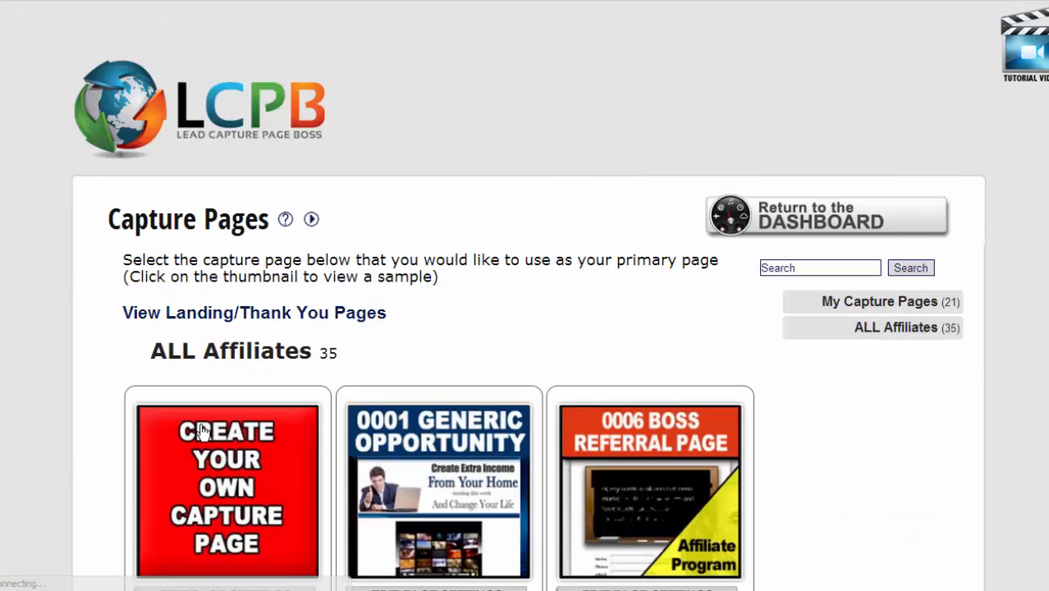
scroll(99, 386, down, 3)
scroll(100, 386, down, 5)
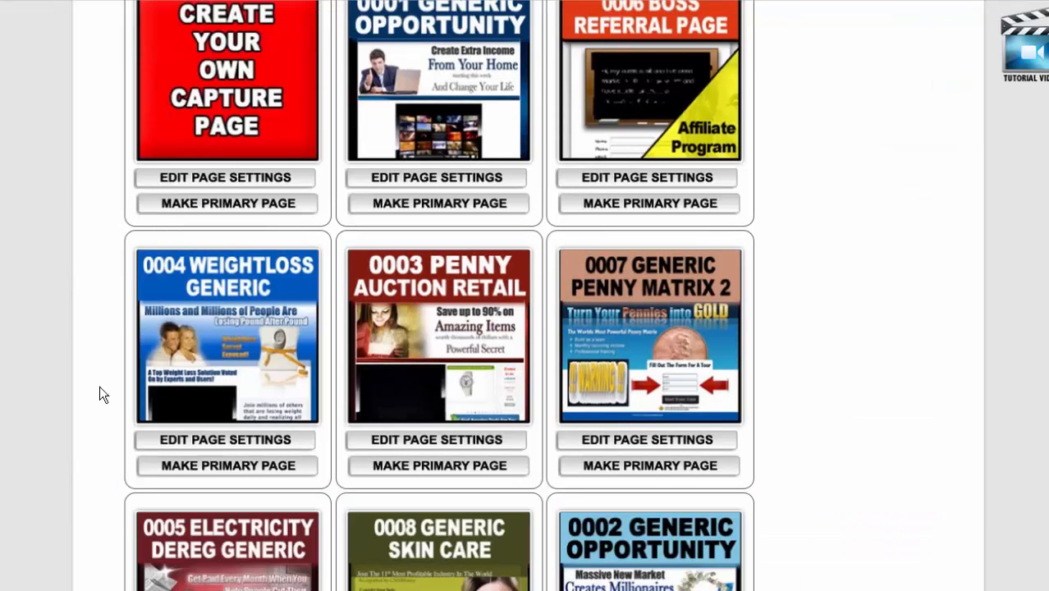
scroll(99, 387, down, 4)
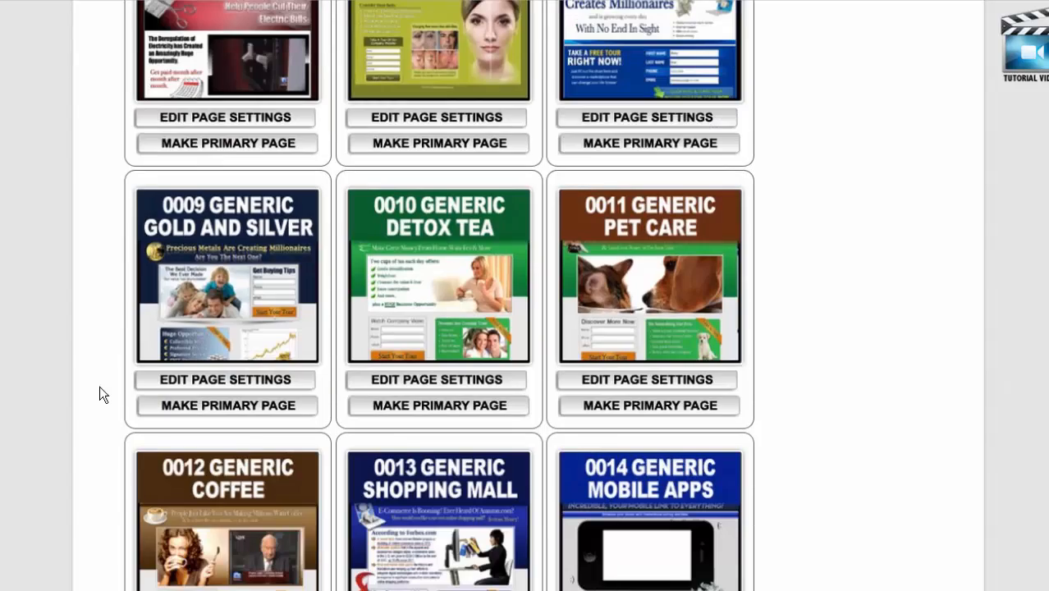
scroll(99, 387, down, 7)
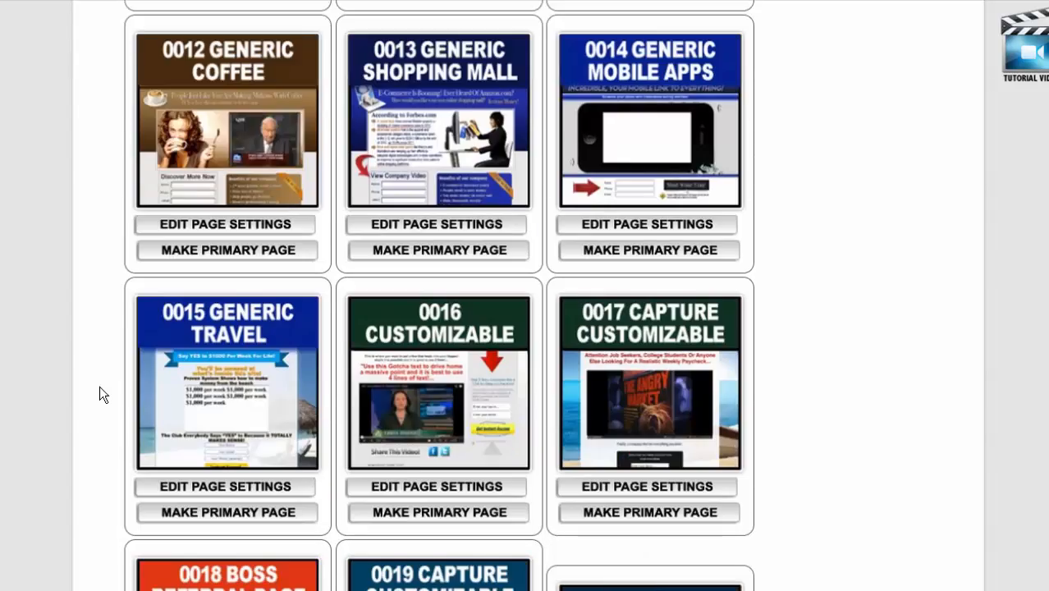
scroll(99, 388, down, 1)
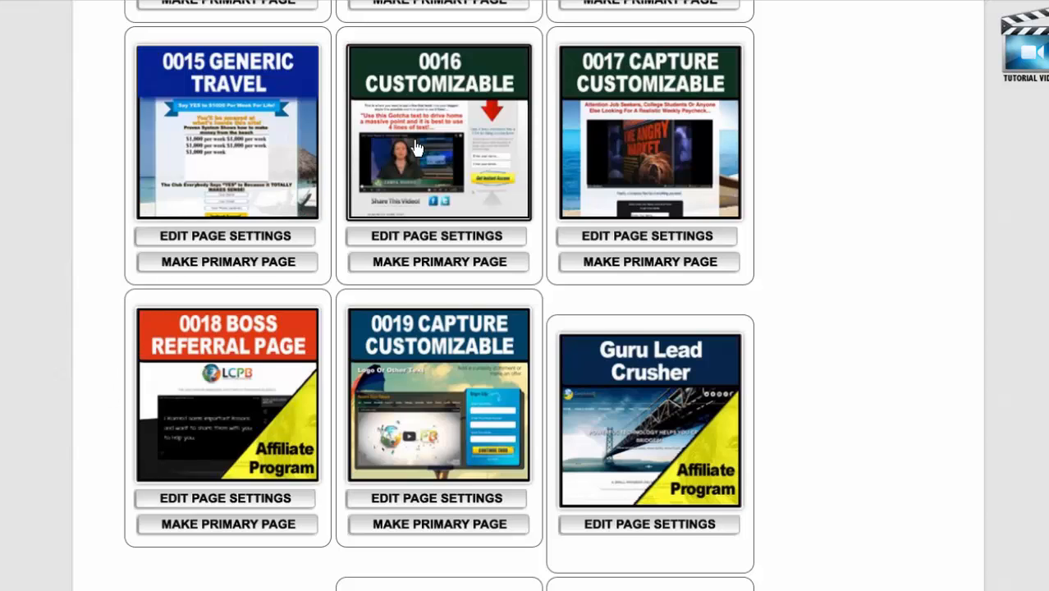
- Make 0016 Customizable the primary capture page and confirm it under Primary Capture Page
click(421, 262)
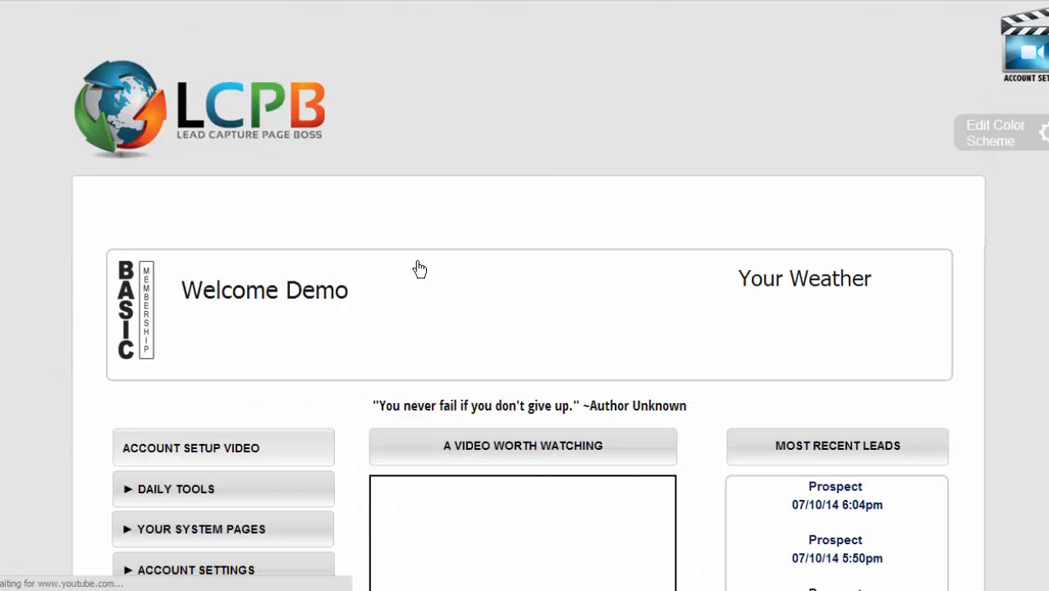
scroll(6, 228, down, 3)
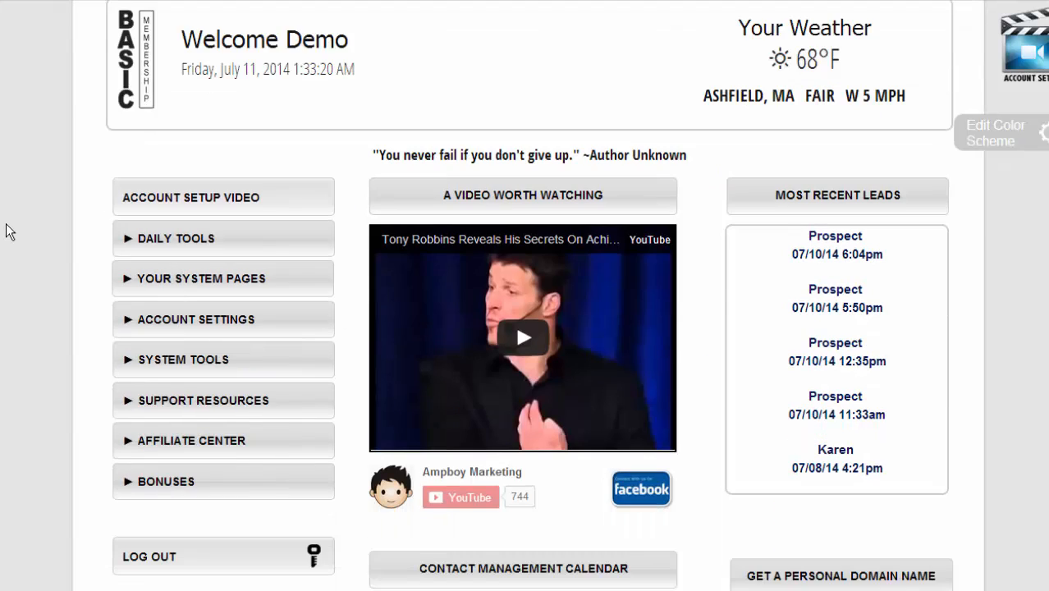
click(131, 278)
click(126, 320)
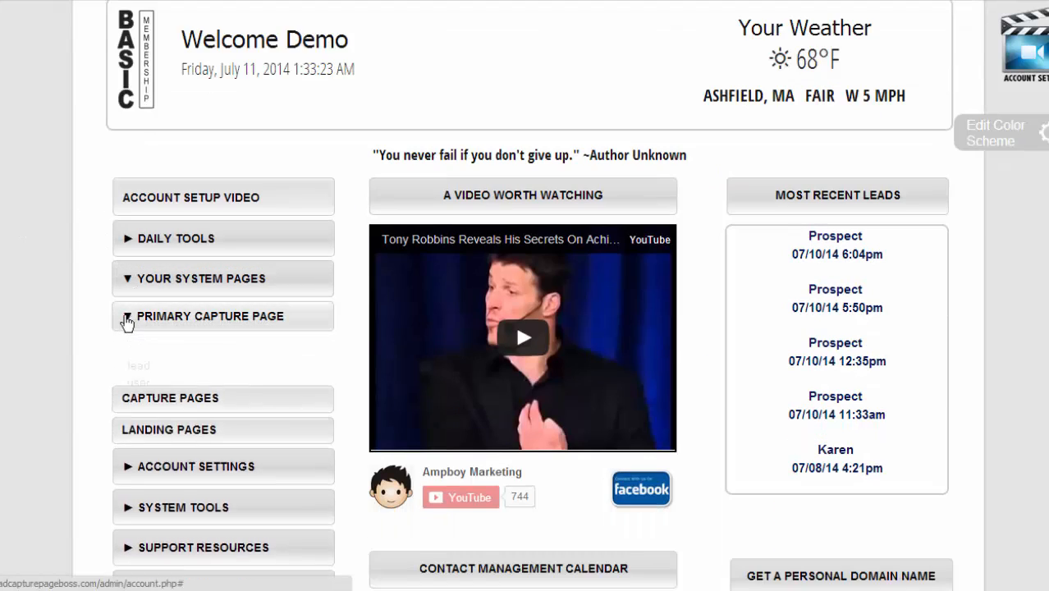
scroll(101, 318, down, 2)
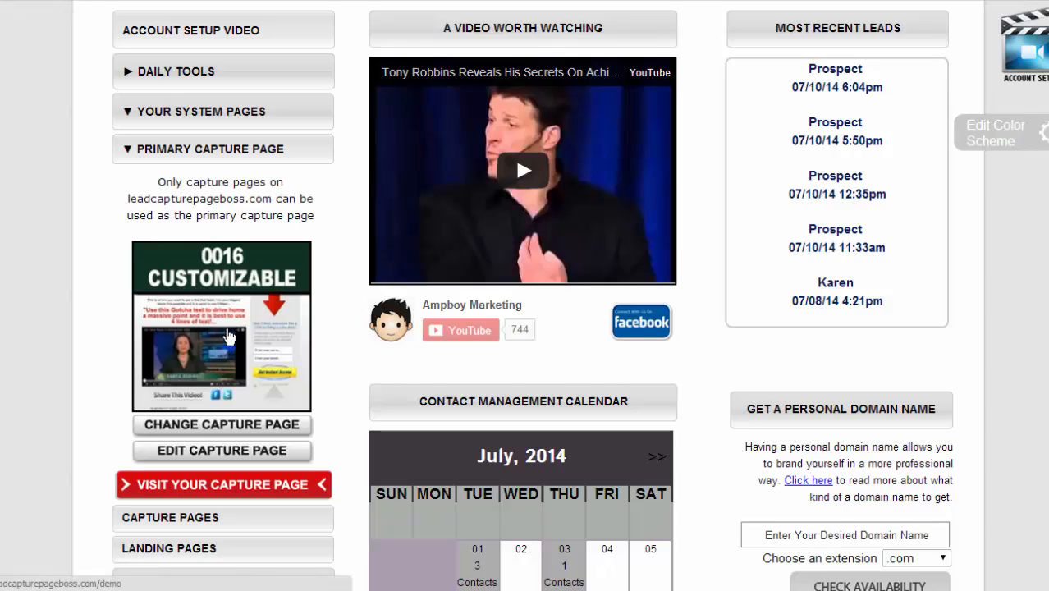
- Preview the live 0016 capture page, pausing its video and scrolling through it
click(197, 491)
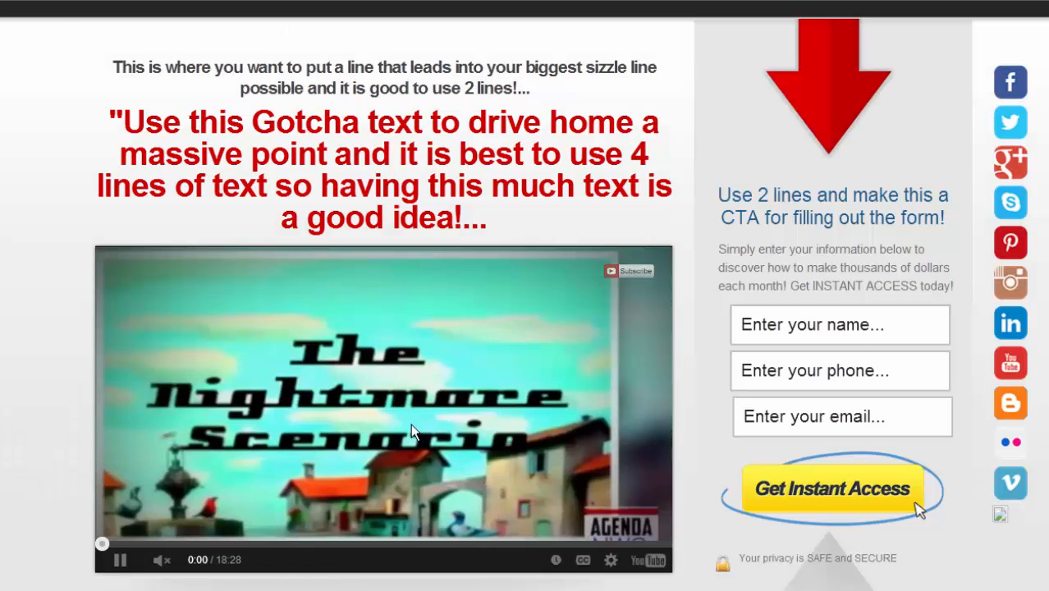
click(374, 405)
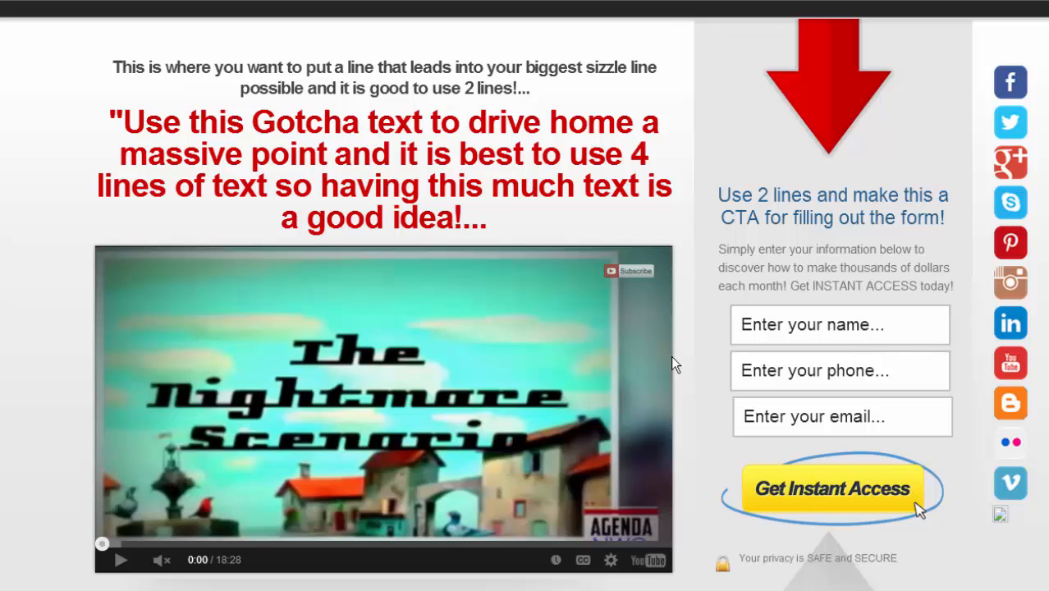
scroll(301, 305, down, 6)
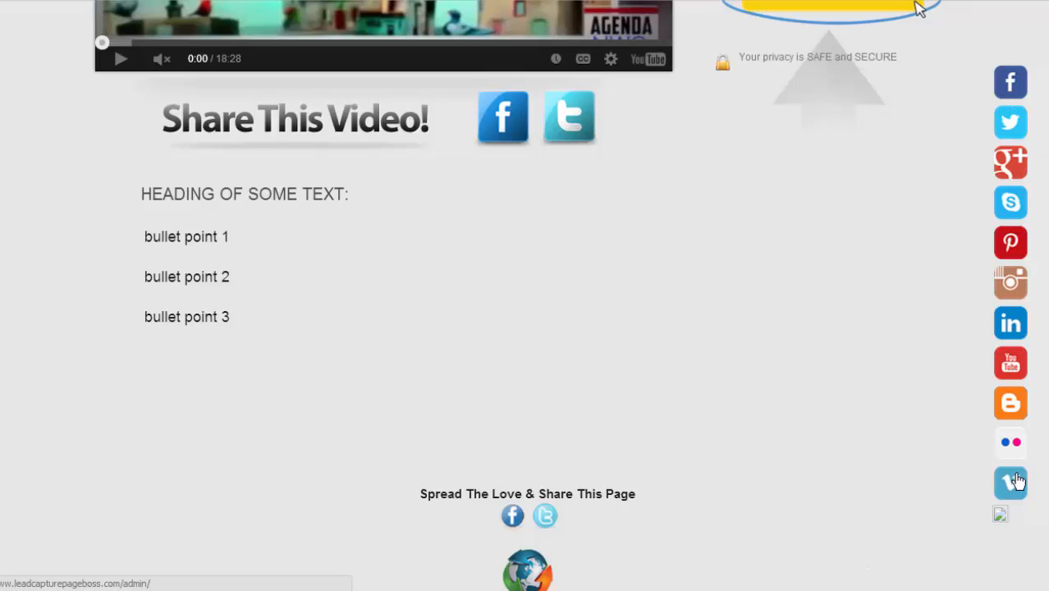
scroll(775, 366, up, 6)
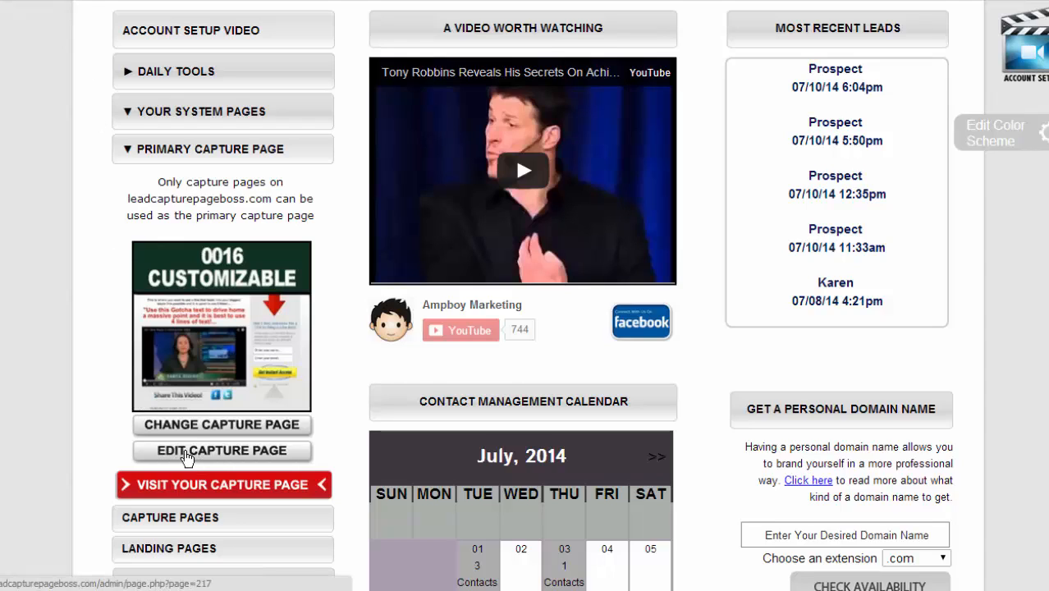
- Open the capture page editor and expand Page Data, showing lead group 0016 and its redirect URL
click(222, 450)
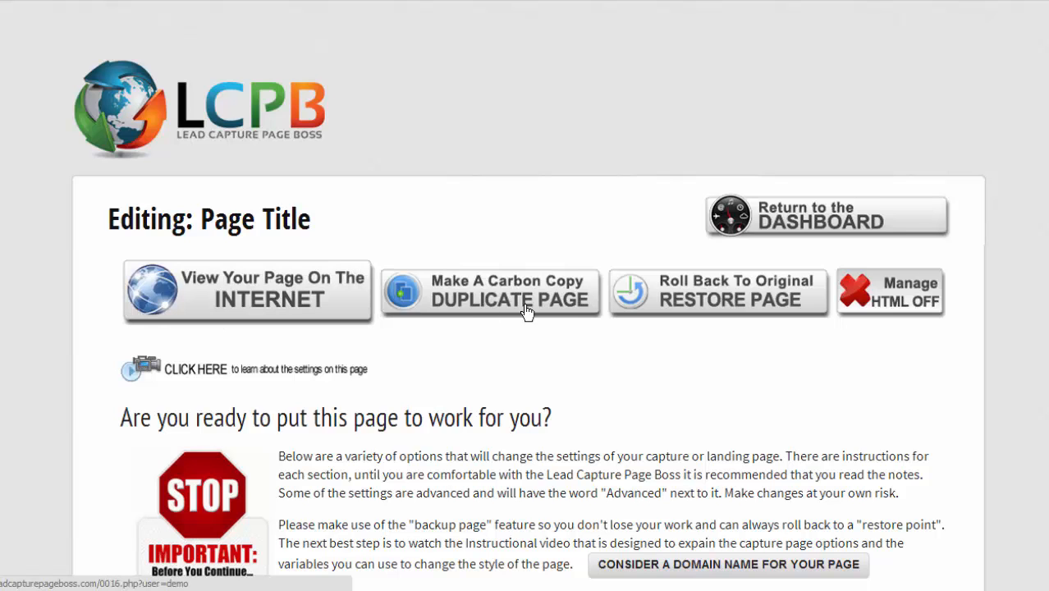
scroll(785, 288, down, 3)
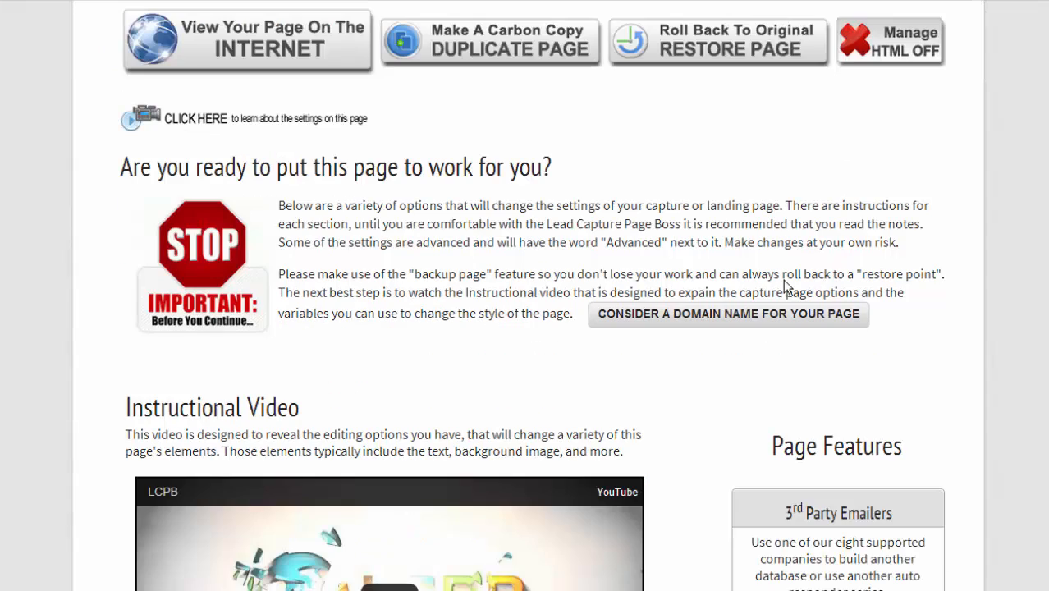
scroll(786, 287, down, 5)
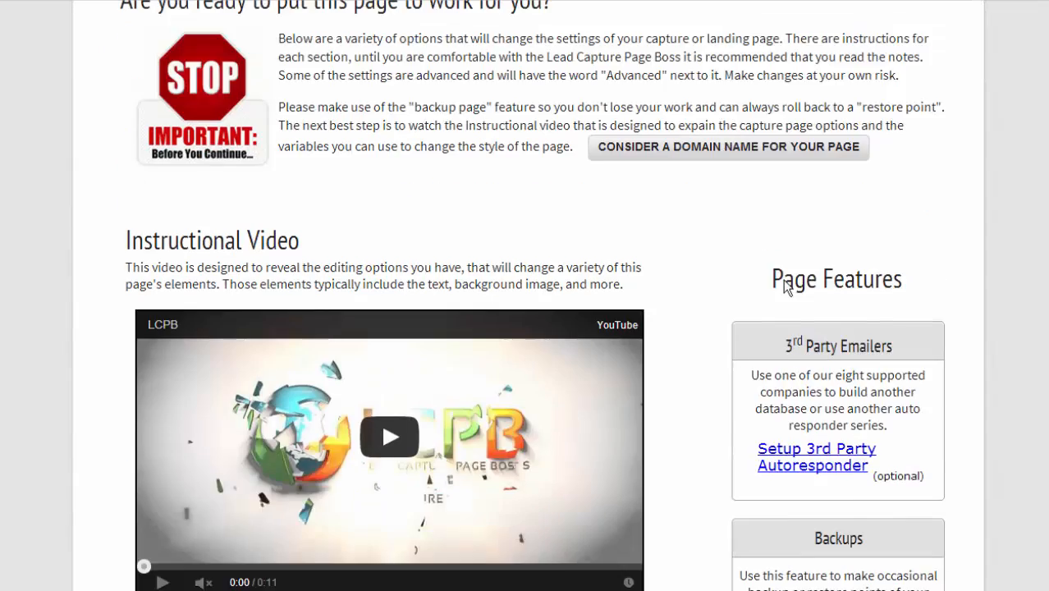
scroll(785, 287, down, 6)
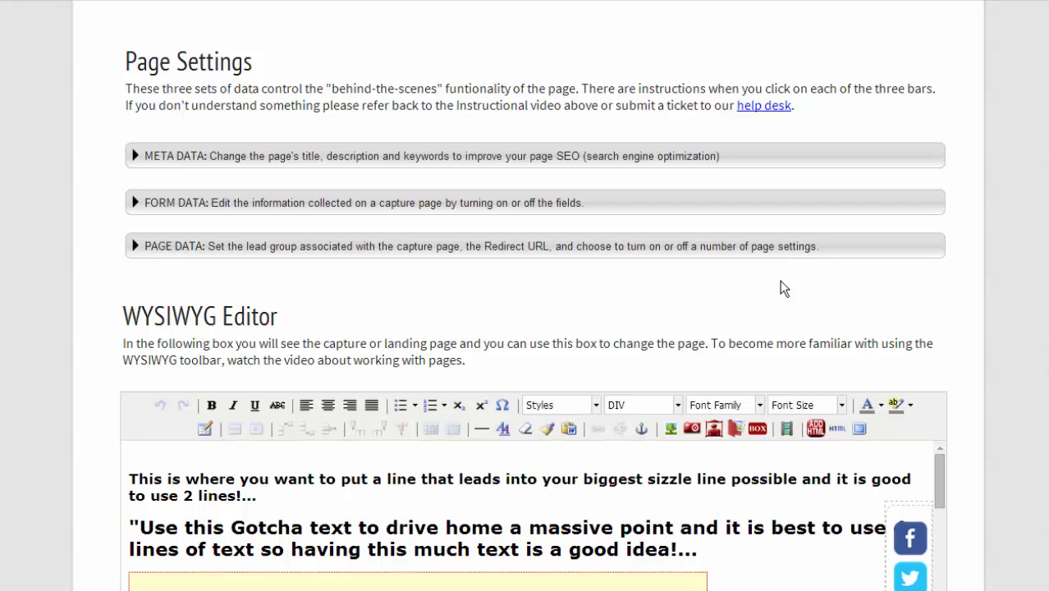
click(133, 246)
scroll(195, 146, down, 2)
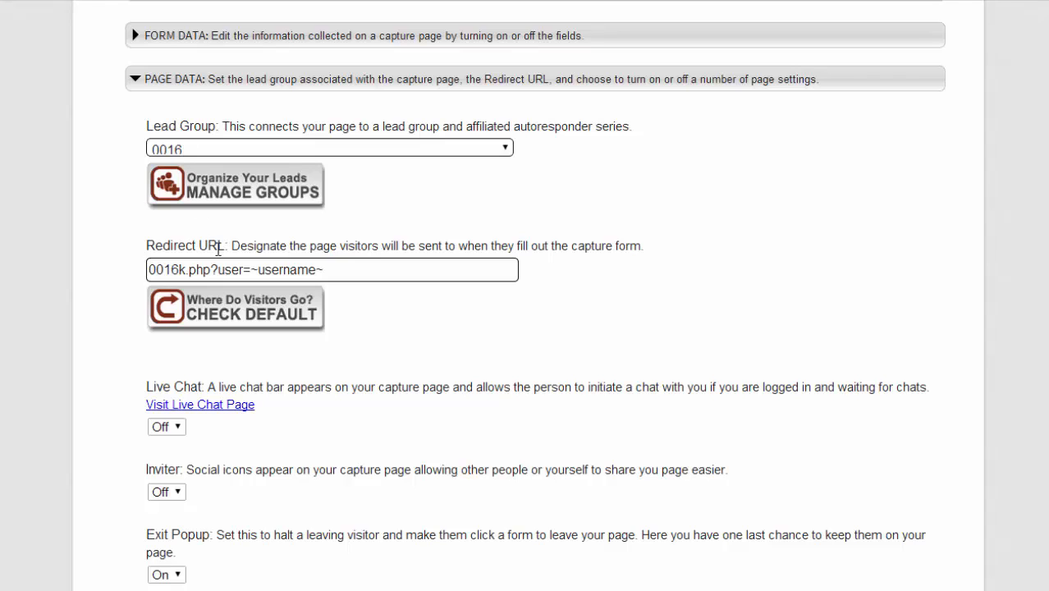
drag(146, 246, 226, 245)
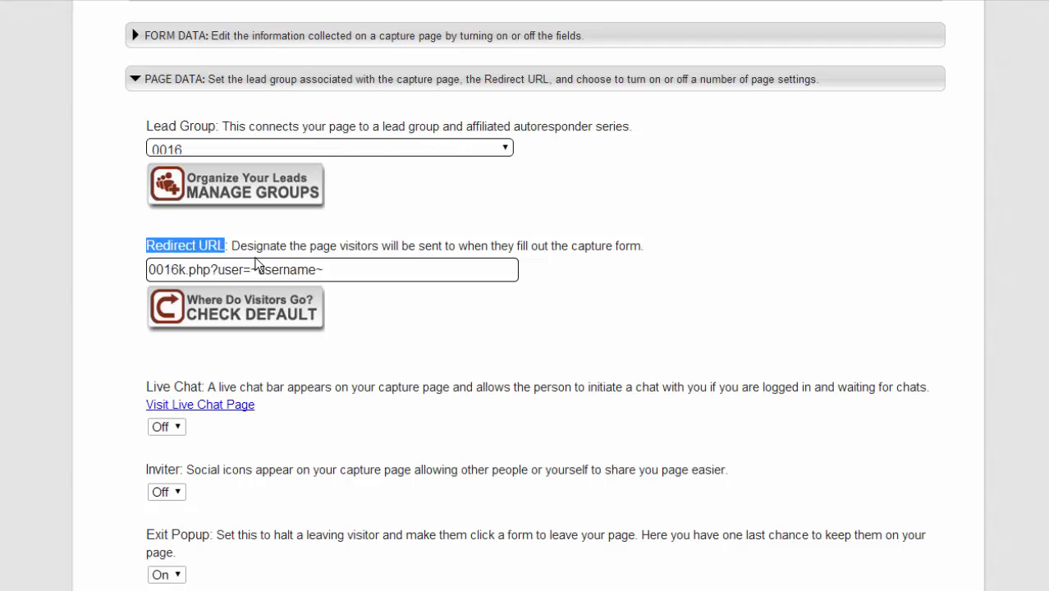
drag(346, 271, 141, 263)
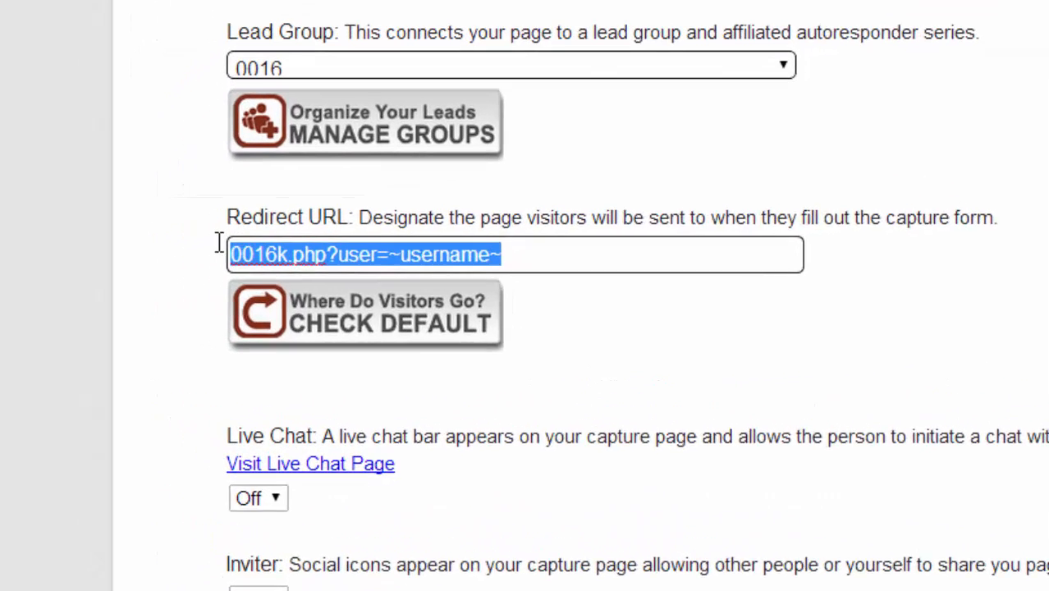
click(220, 246)
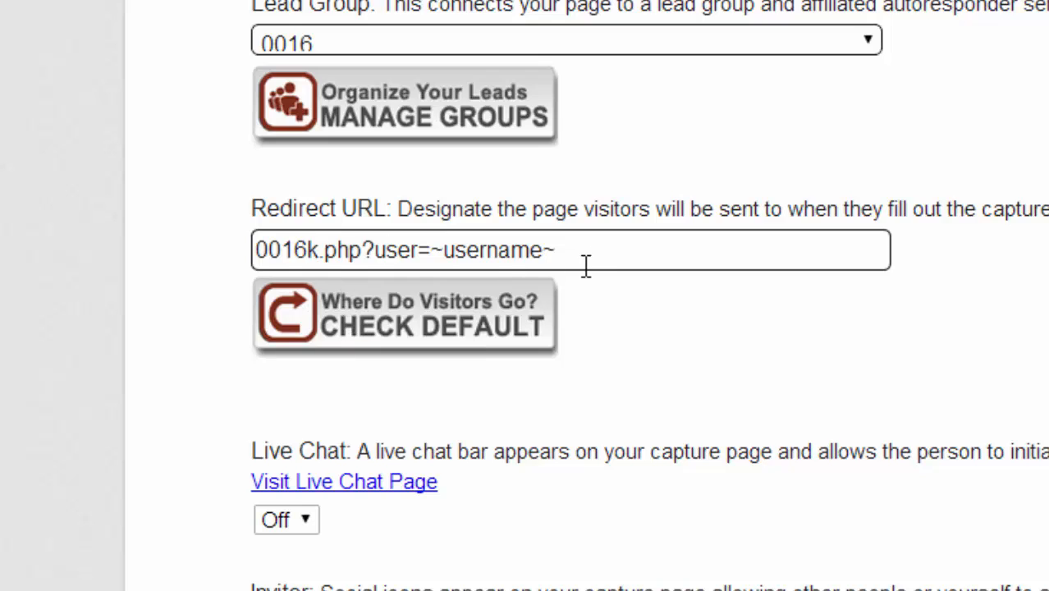
drag(562, 250, 237, 234)
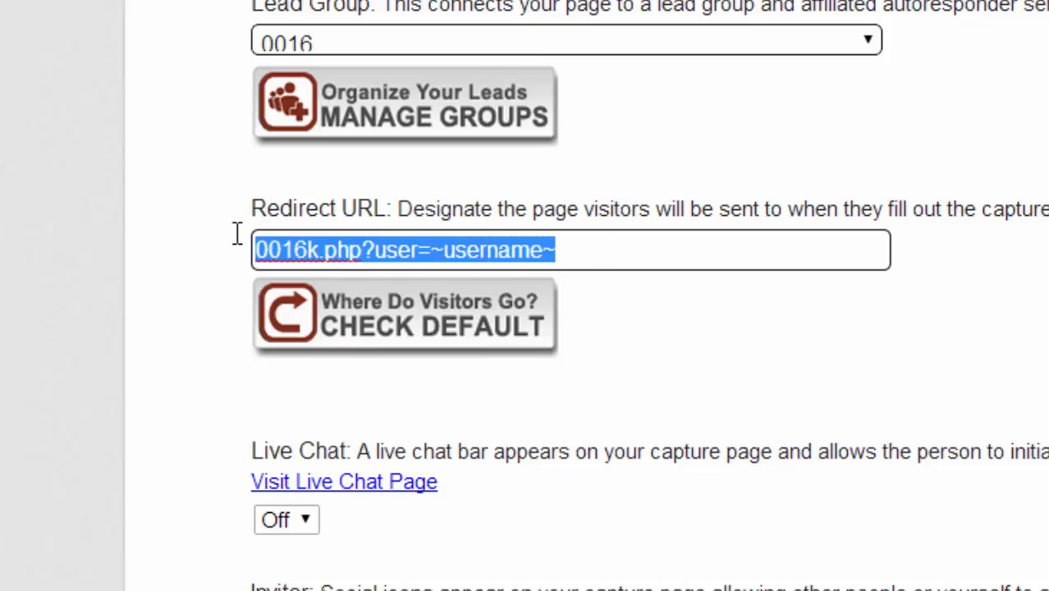
click(318, 251)
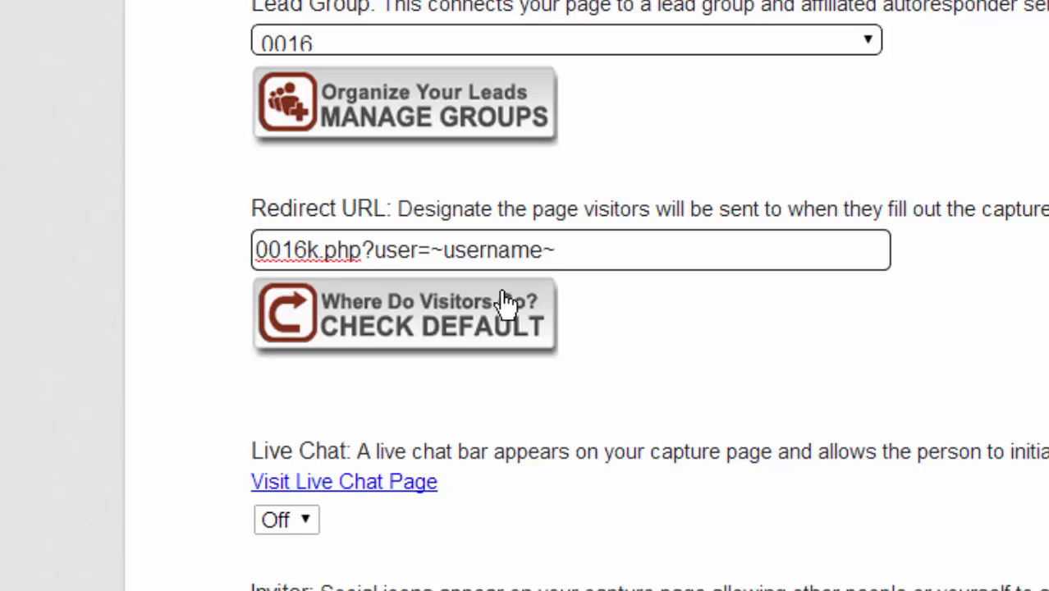
scroll(335, 140, down, 2)
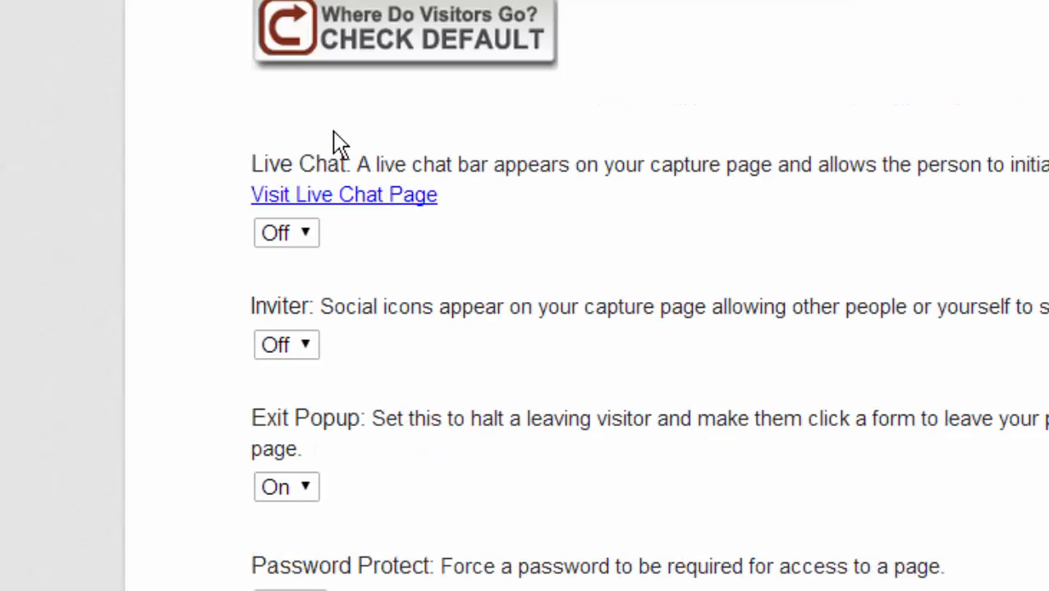
scroll(336, 344, down, 1)
scroll(337, 373, down, 5)
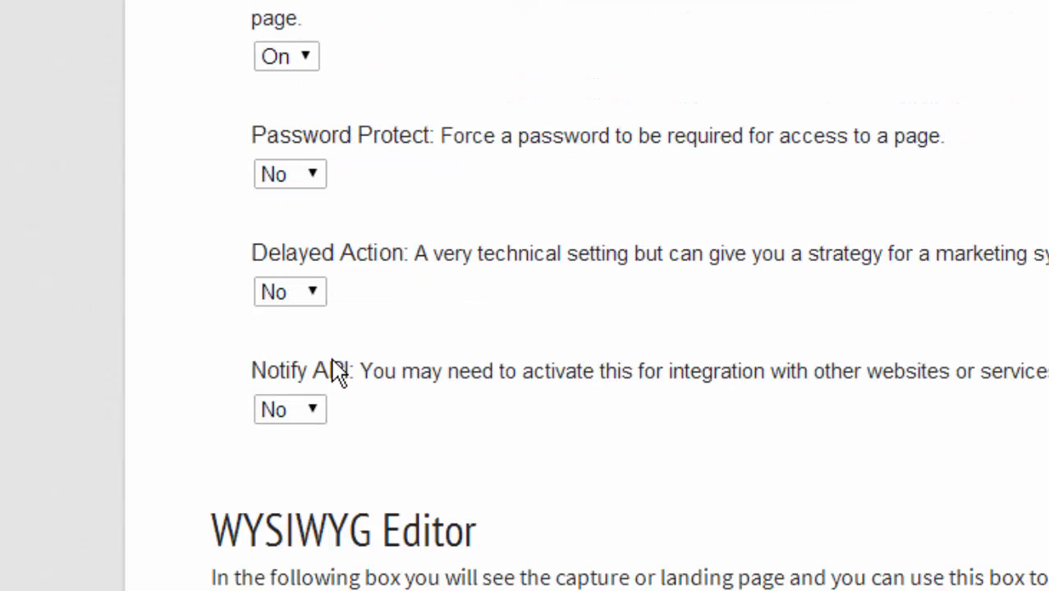
scroll(335, 358, down, 3)
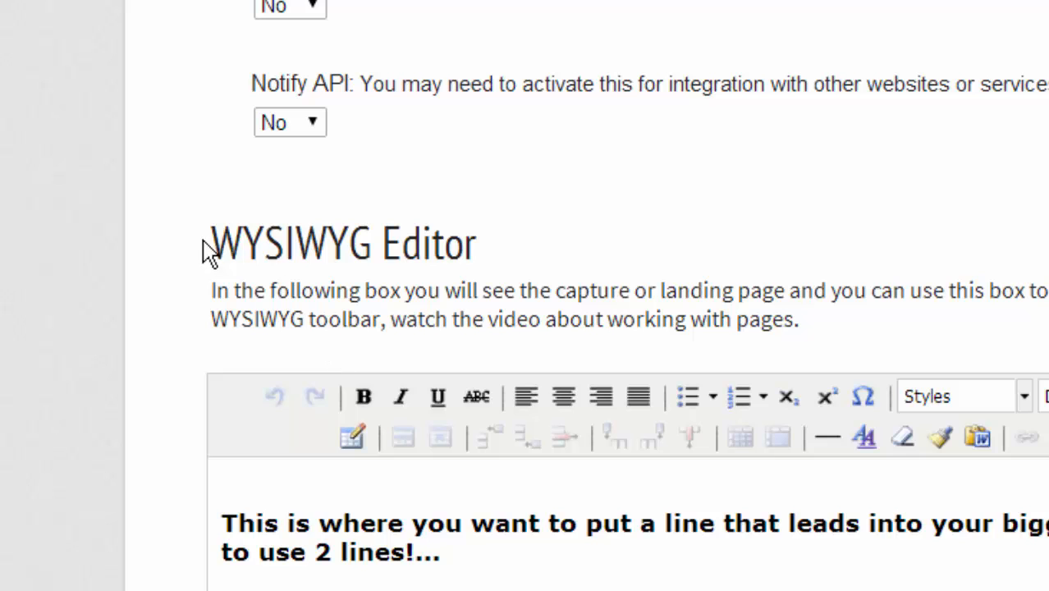
drag(211, 242, 481, 261)
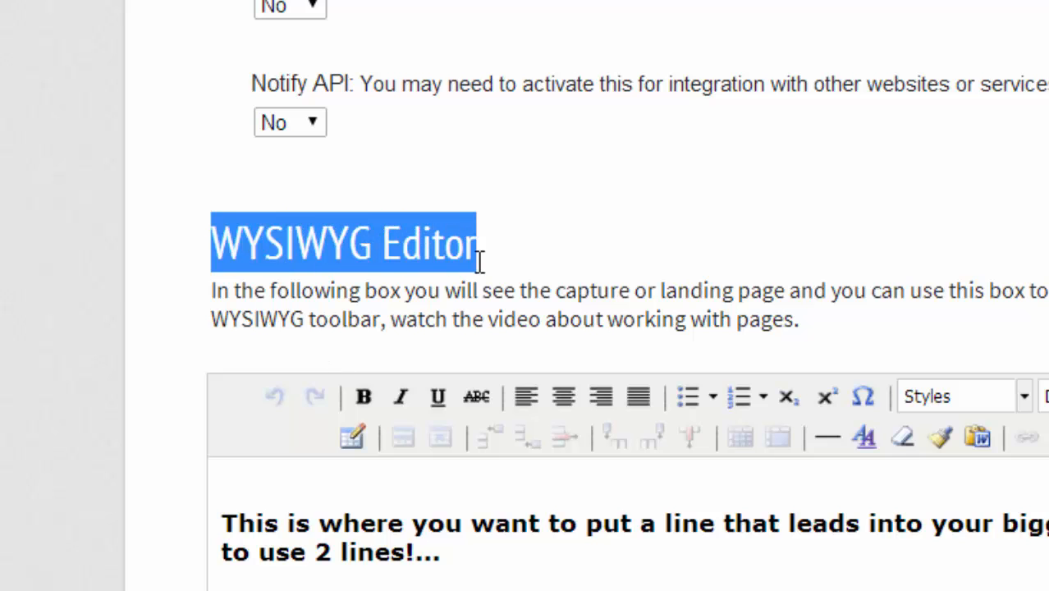
scroll(103, 283, down, 2)
scroll(103, 283, down, 2)
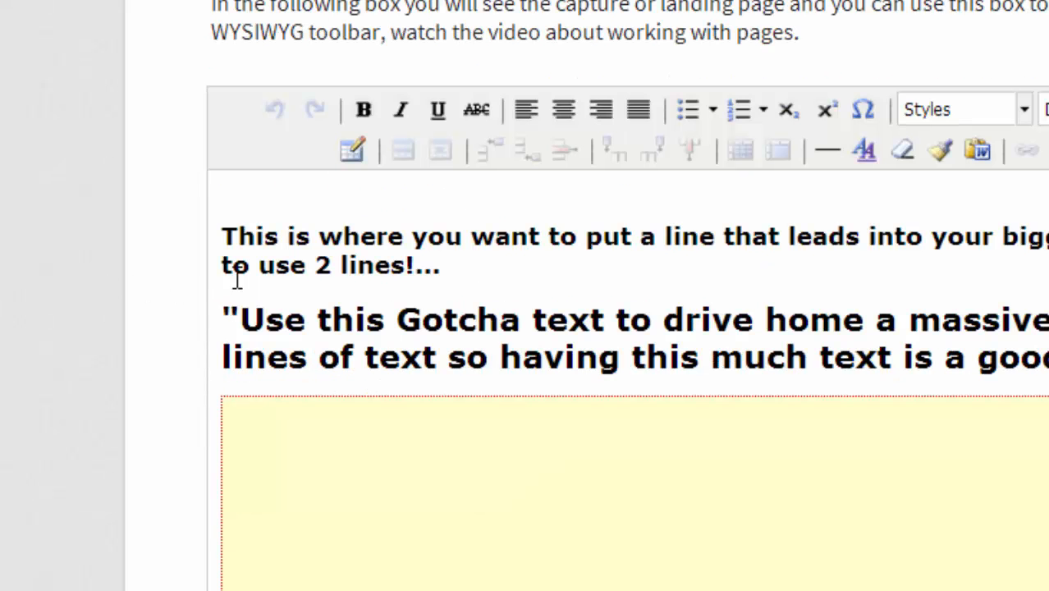
drag(236, 234, 403, 264)
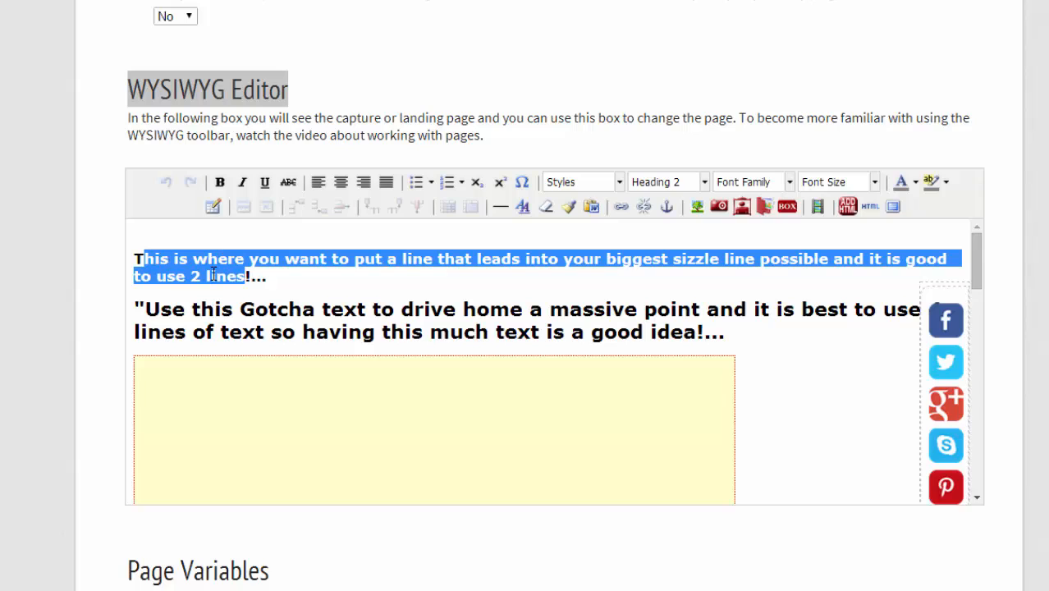
click(197, 269)
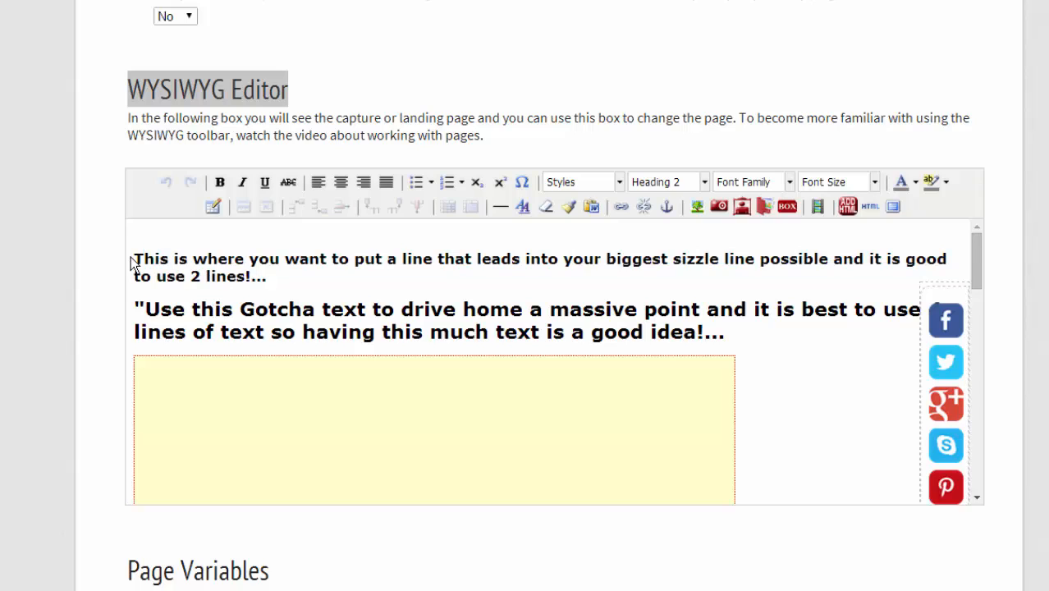
drag(132, 261, 333, 261)
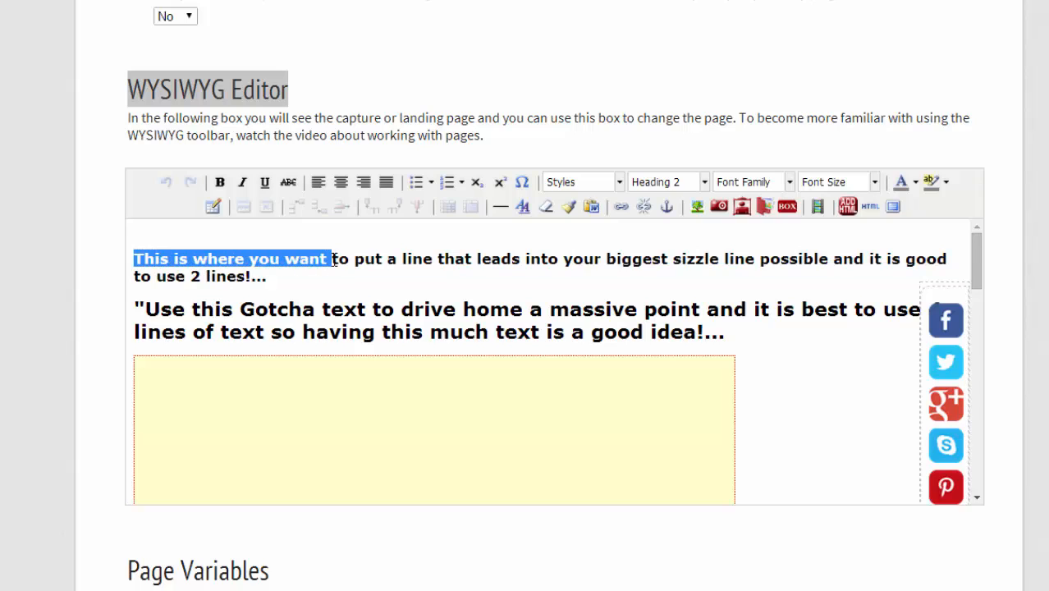
click(195, 263)
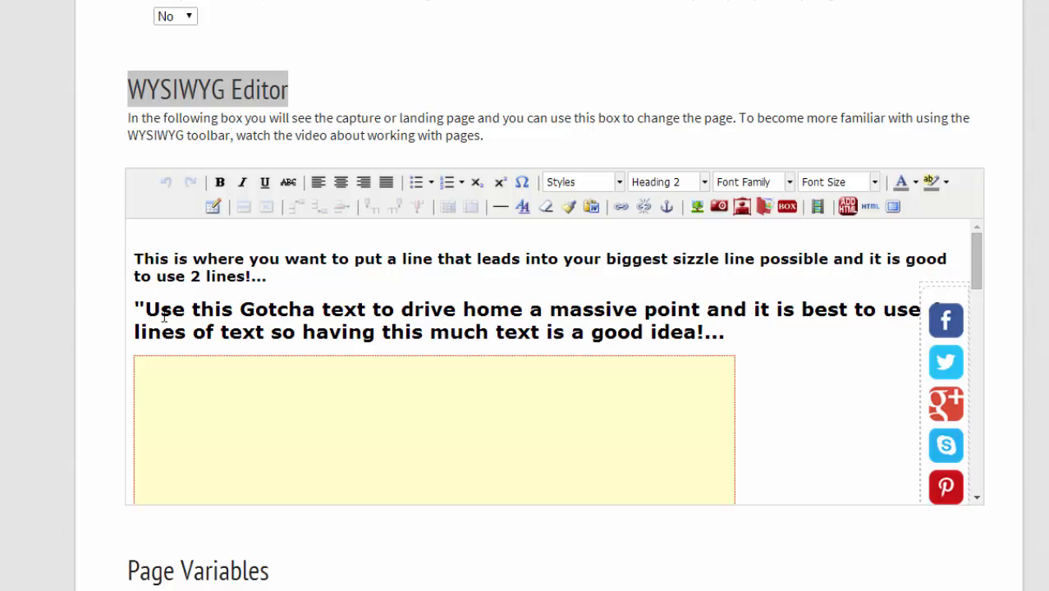
drag(145, 259, 282, 271)
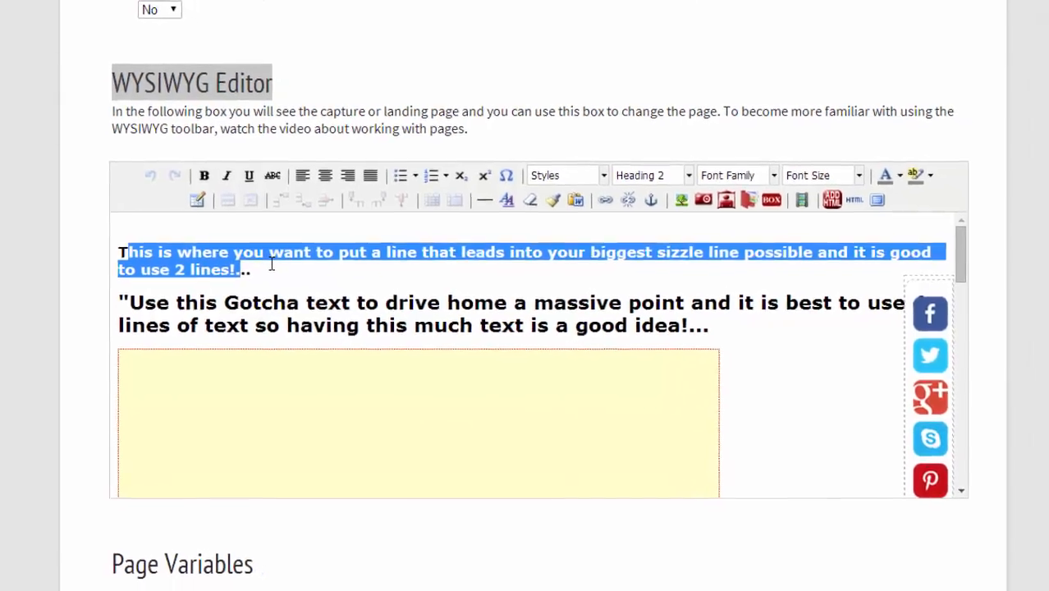
scroll(271, 267, up, 8)
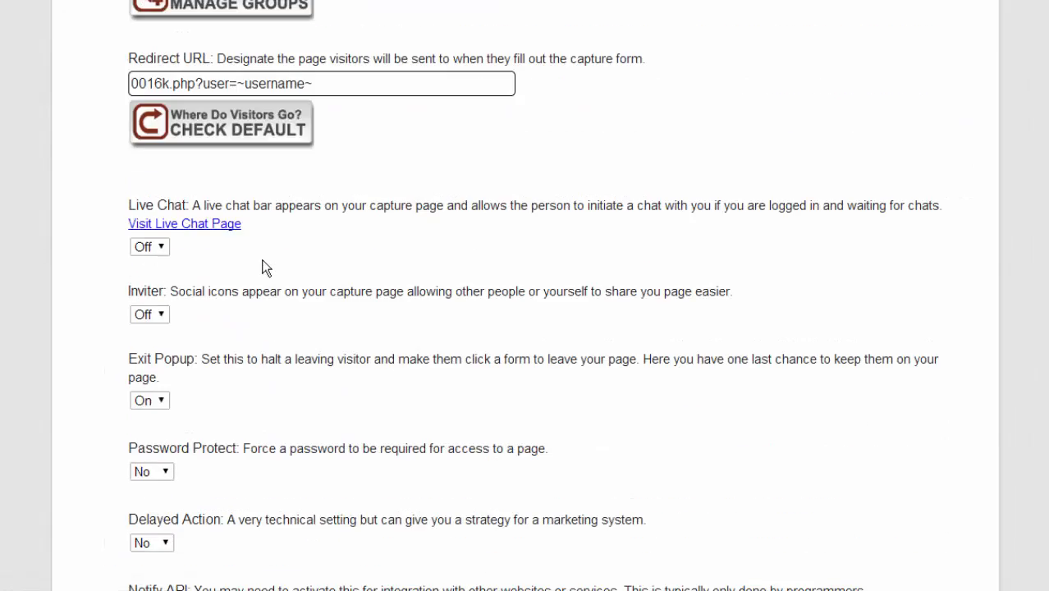
scroll(262, 267, up, 8)
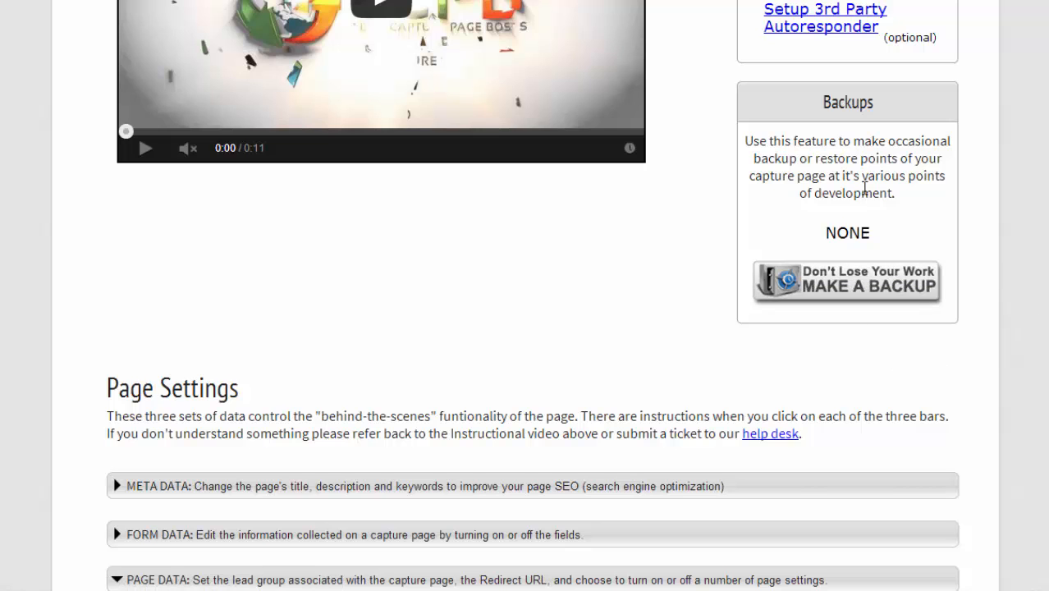
scroll(814, 197, down, 8)
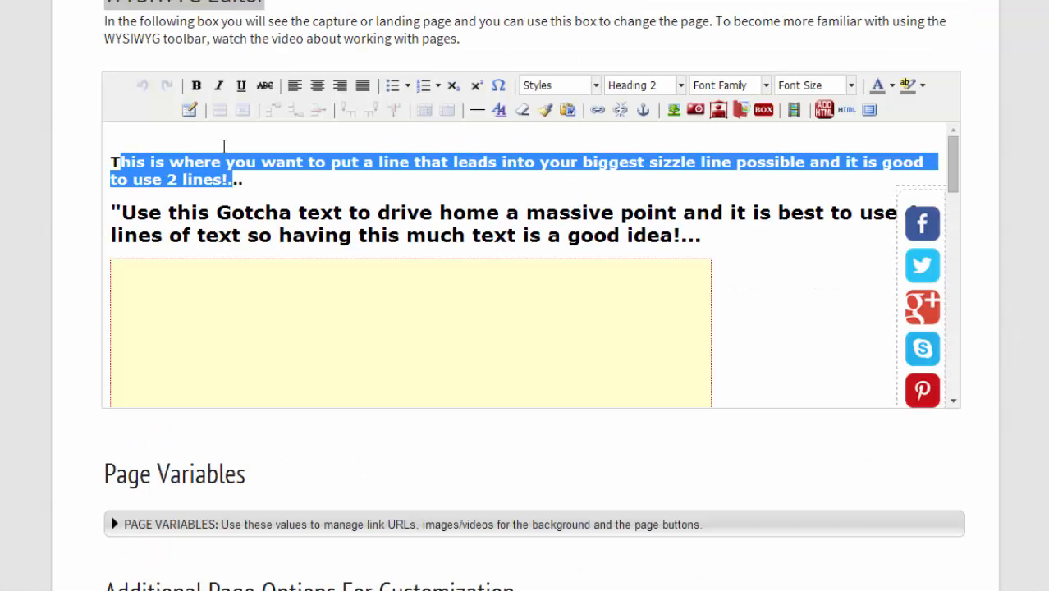
scroll(369, 242, down, 3)
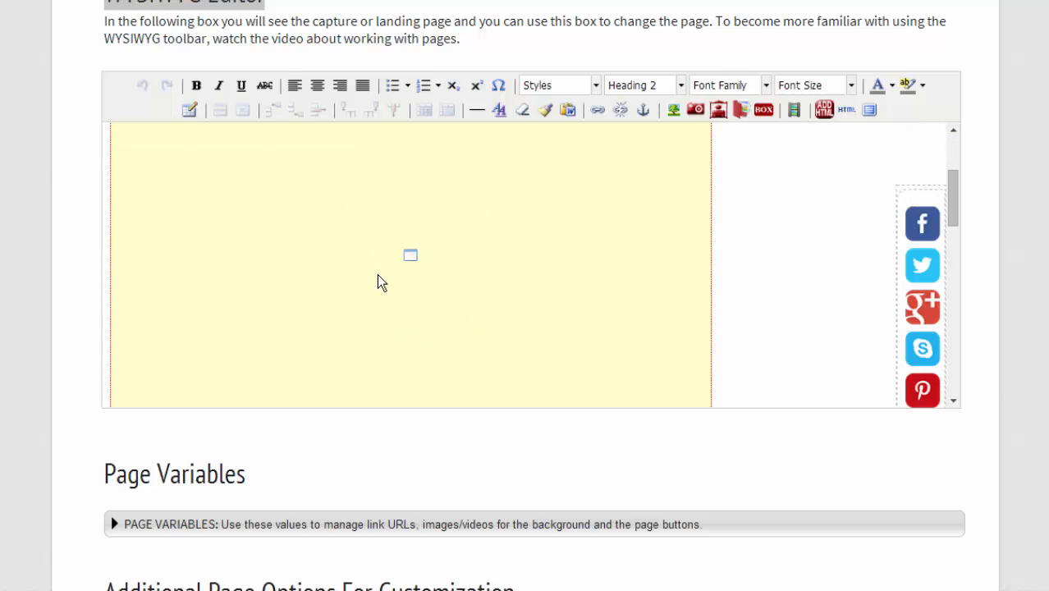
scroll(379, 279, down, 3)
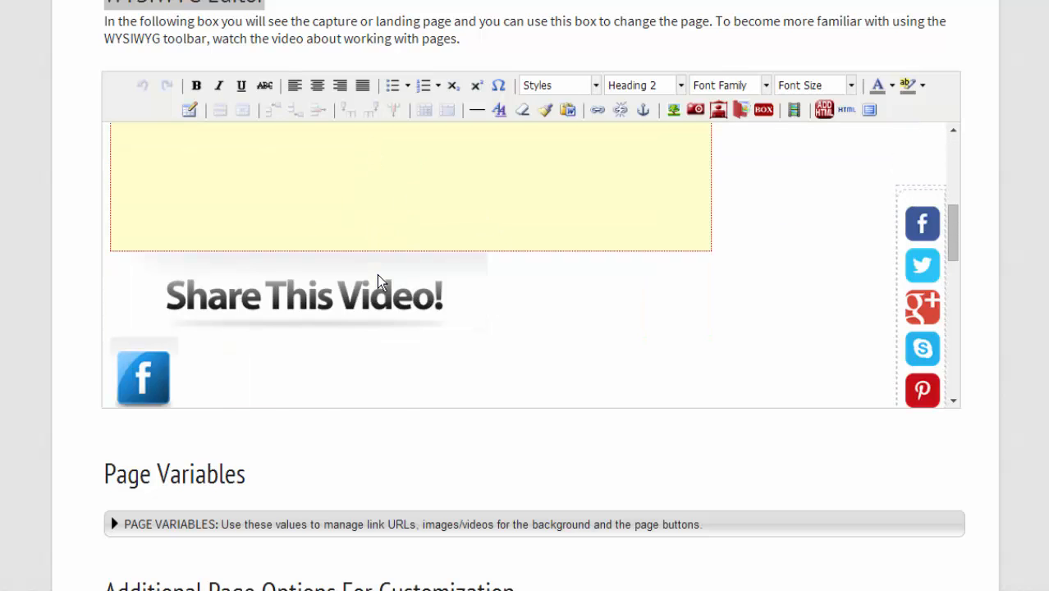
scroll(378, 277, down, 3)
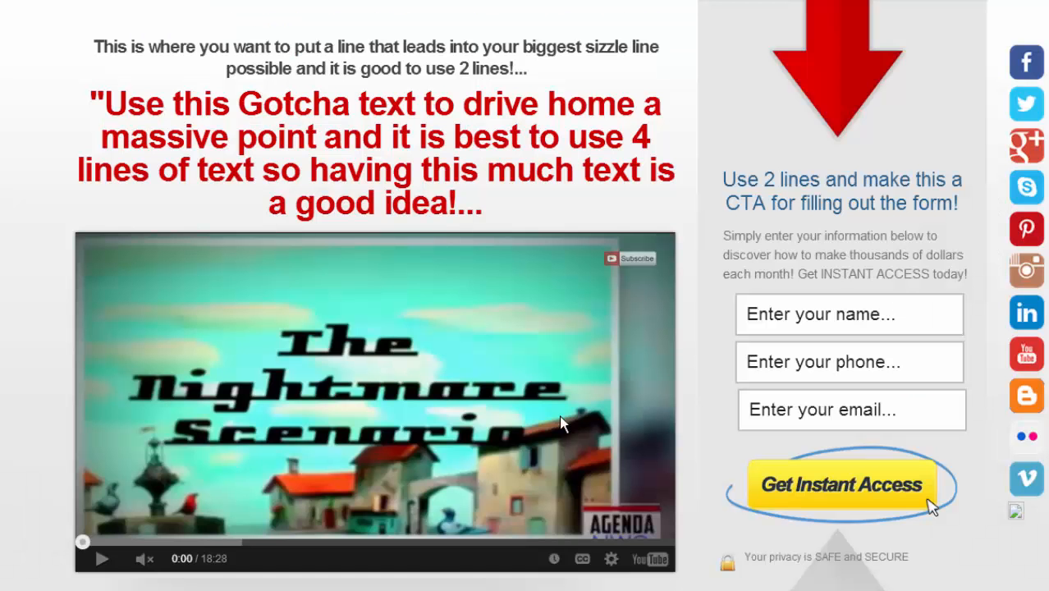
scroll(559, 416, down, 5)
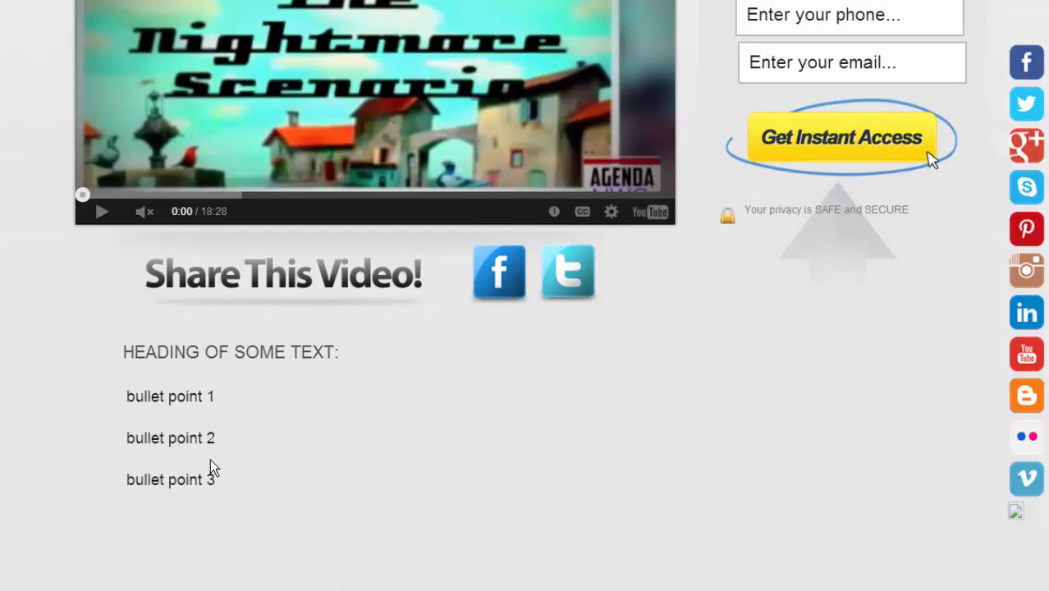
scroll(832, 151, up, 4)
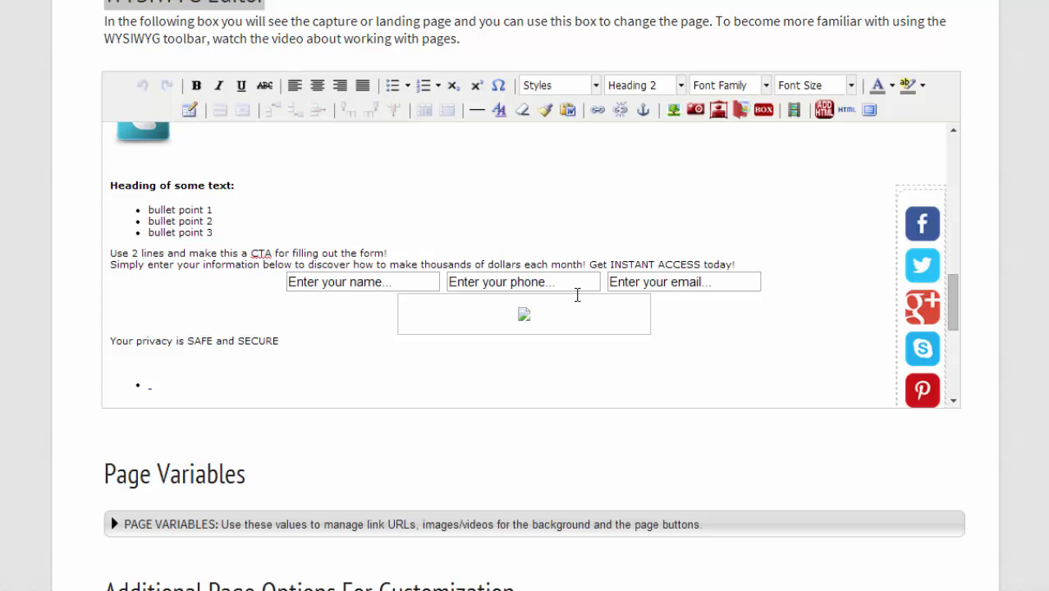
scroll(577, 295, down, 5)
scroll(61, 334, up, 2)
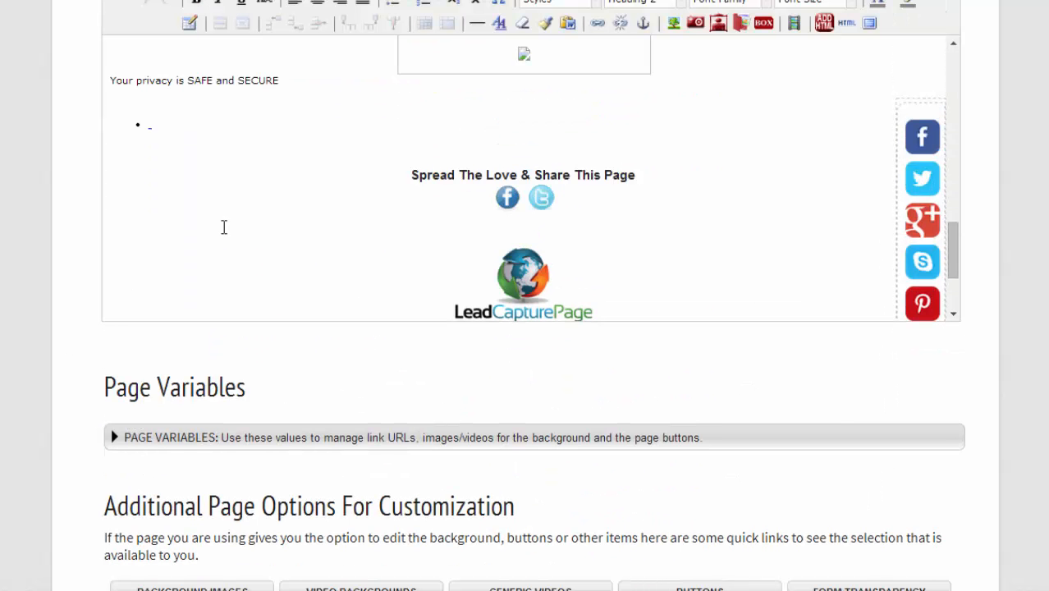
scroll(223, 228, up, 1)
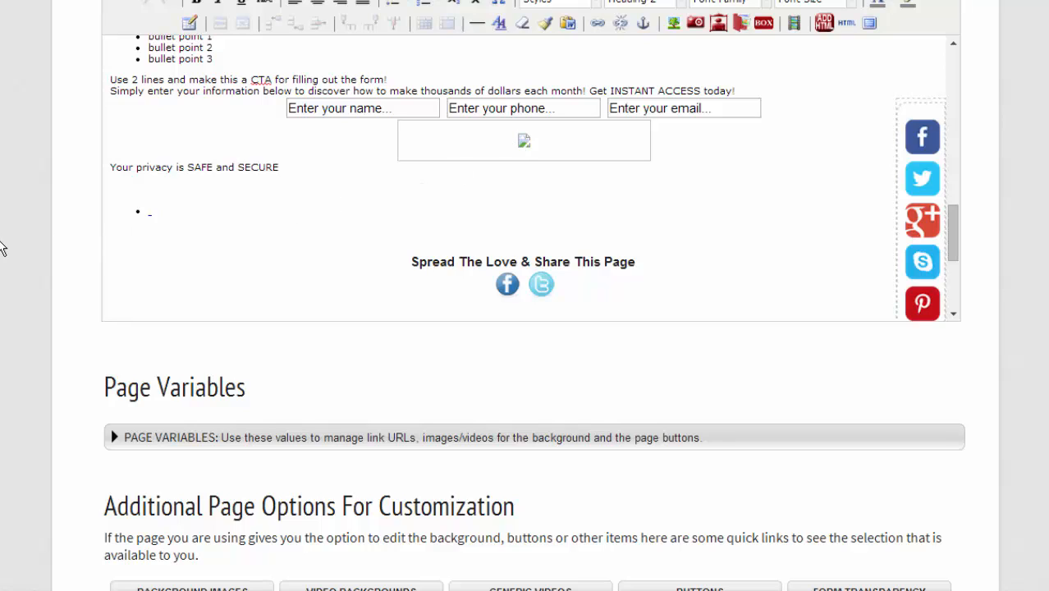
scroll(2, 249, down, 2)
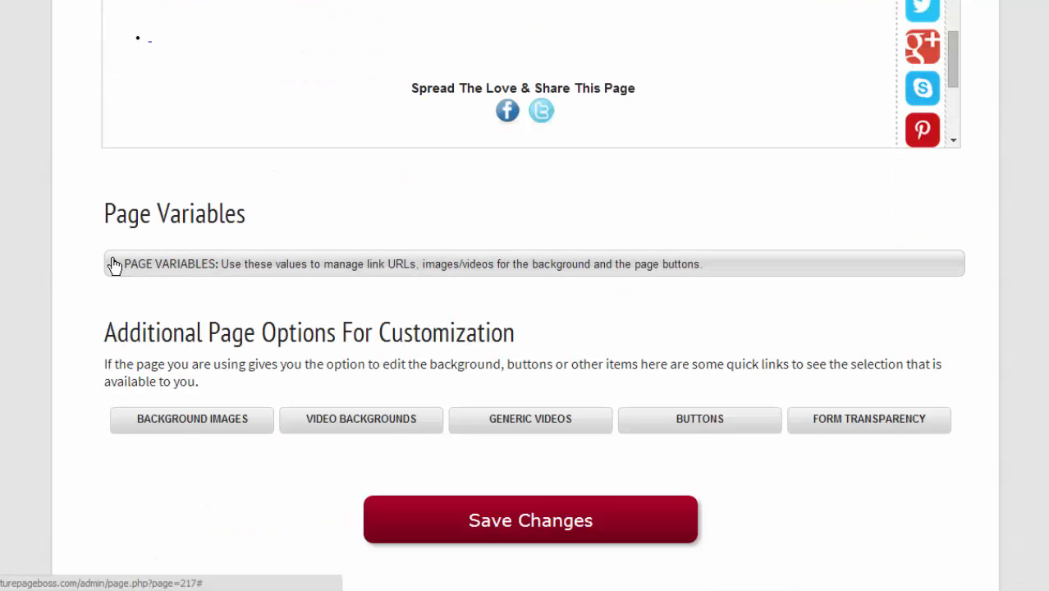
- Expand Page Variables and select the current YouTube Video ID value in ~var601~
click(114, 264)
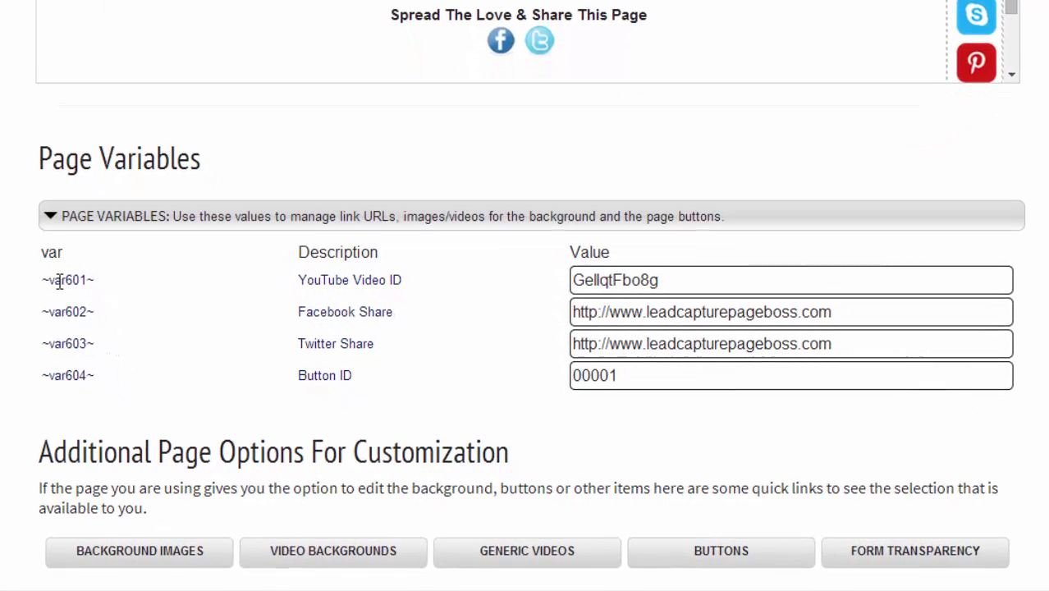
drag(50, 280, 68, 280)
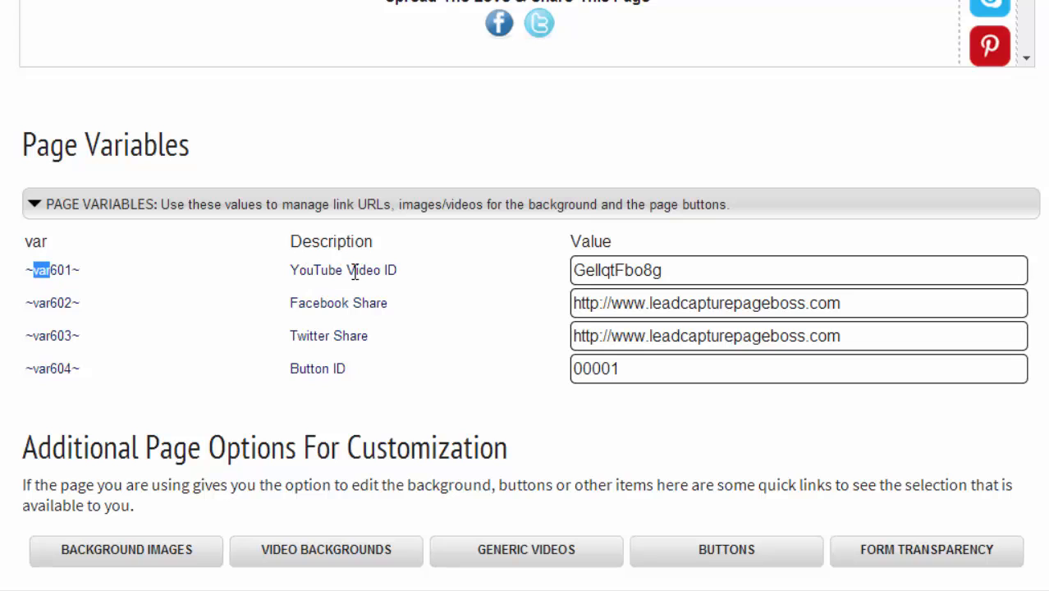
click(694, 270)
drag(693, 270, 573, 265)
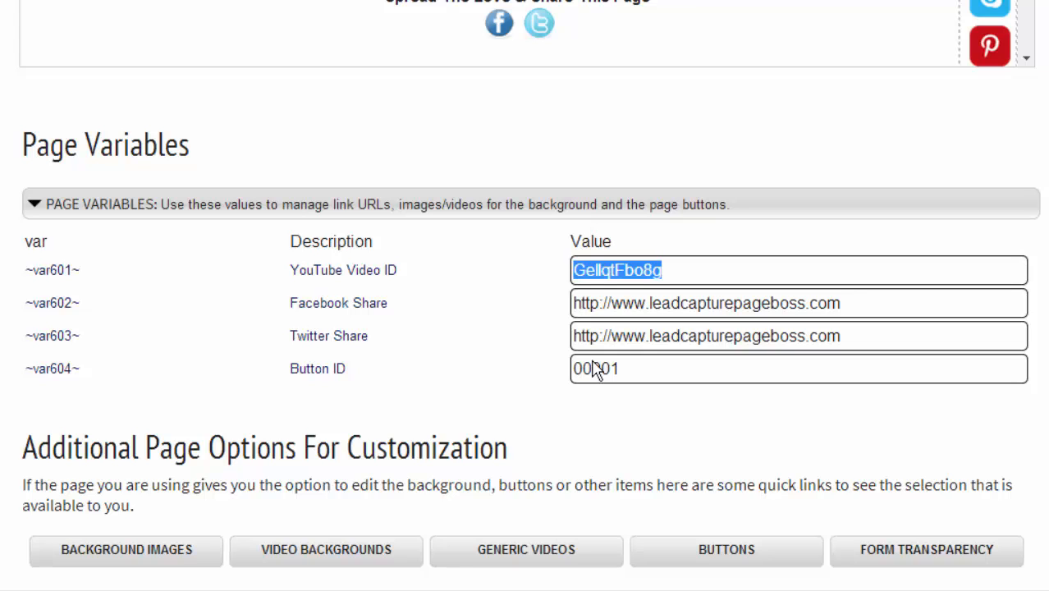
- Open the Generic Videos list in a new tab and switch to it
right_click(515, 550)
click(609, 416)
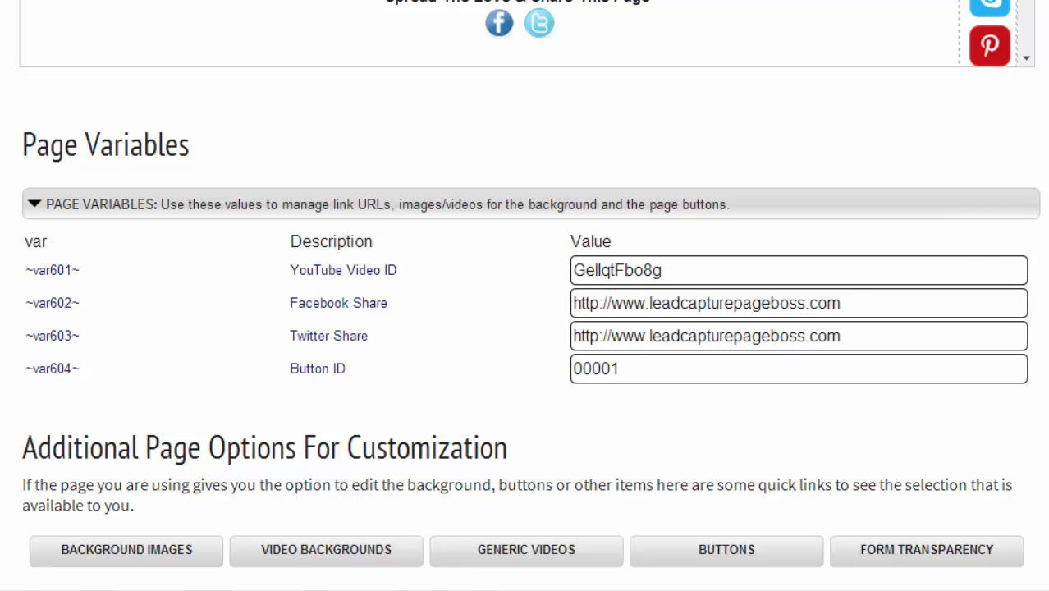
key(ctrl+Tab)
scroll(609, 289, down, 3)
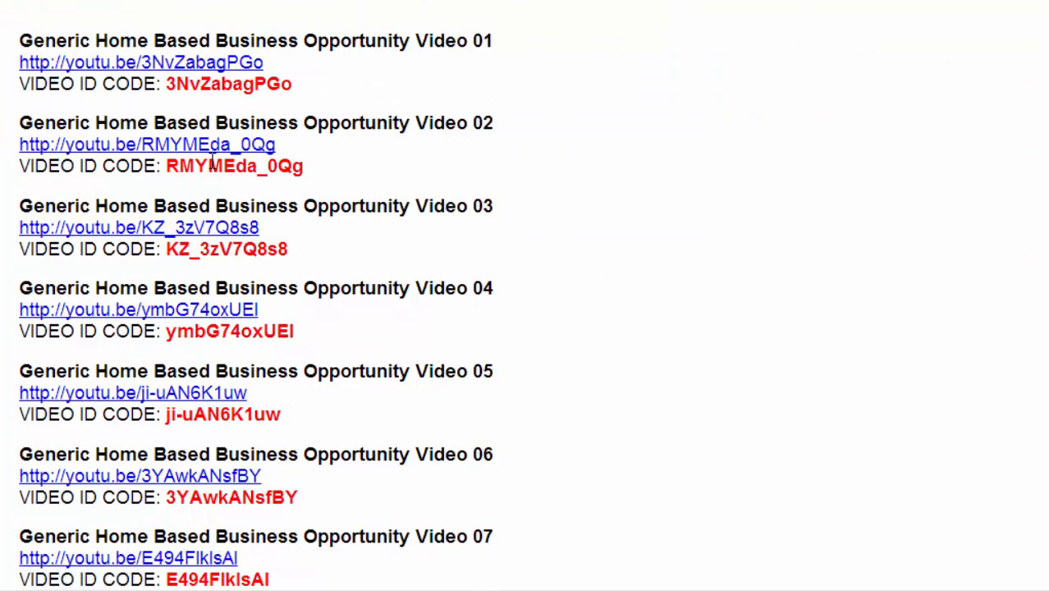
- Paste video ID RMYMEda_0Qg into ~var601~ and append /username to the Facebook Share URL
drag(165, 165, 300, 169)
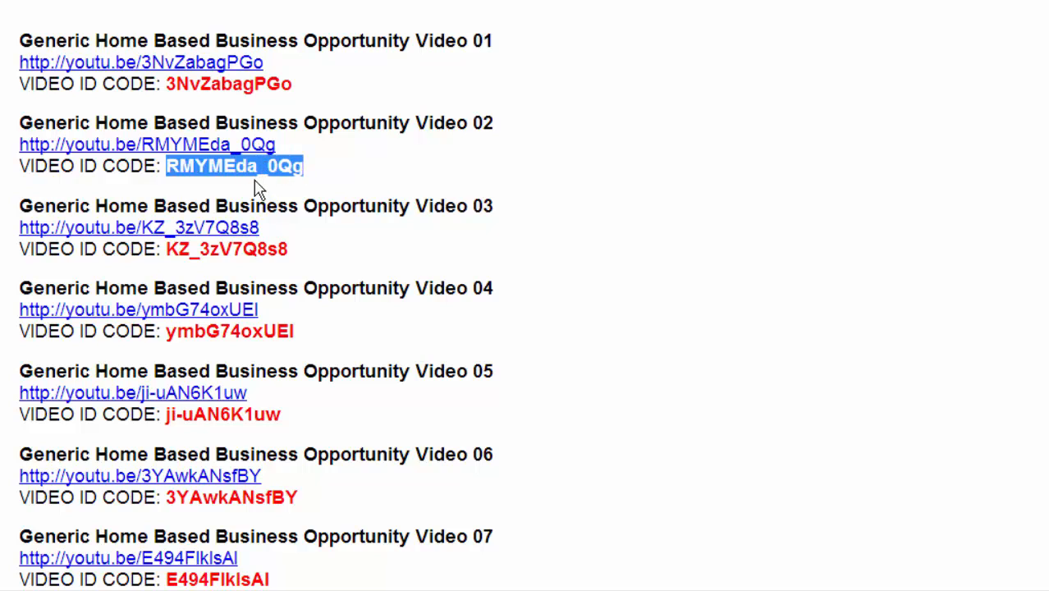
right_click(251, 174)
click(289, 190)
key(ctrl+shift+Tab)
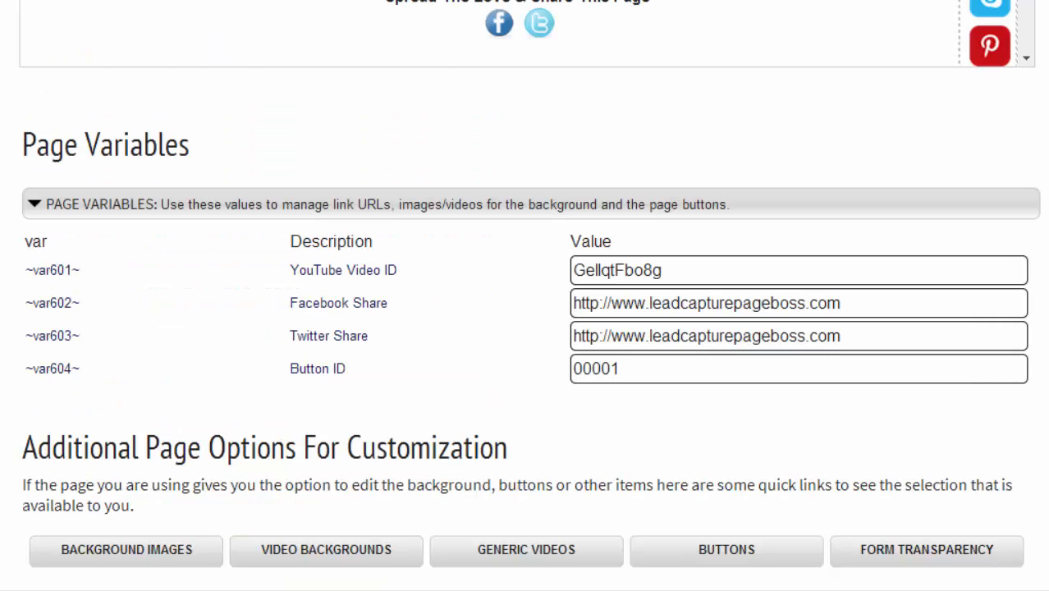
double_click(616, 271)
right_click(615, 273)
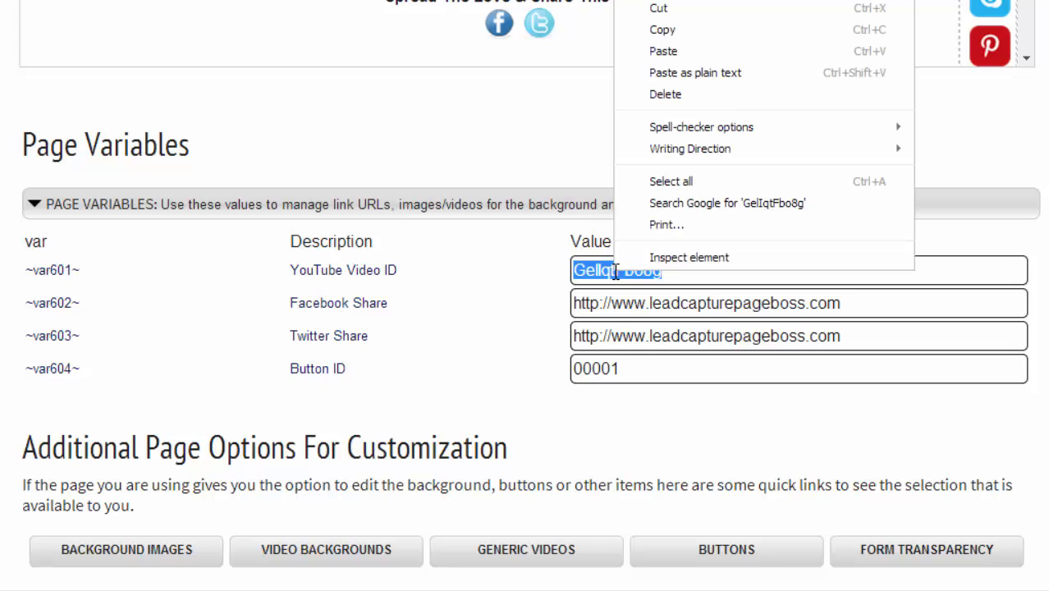
click(663, 50)
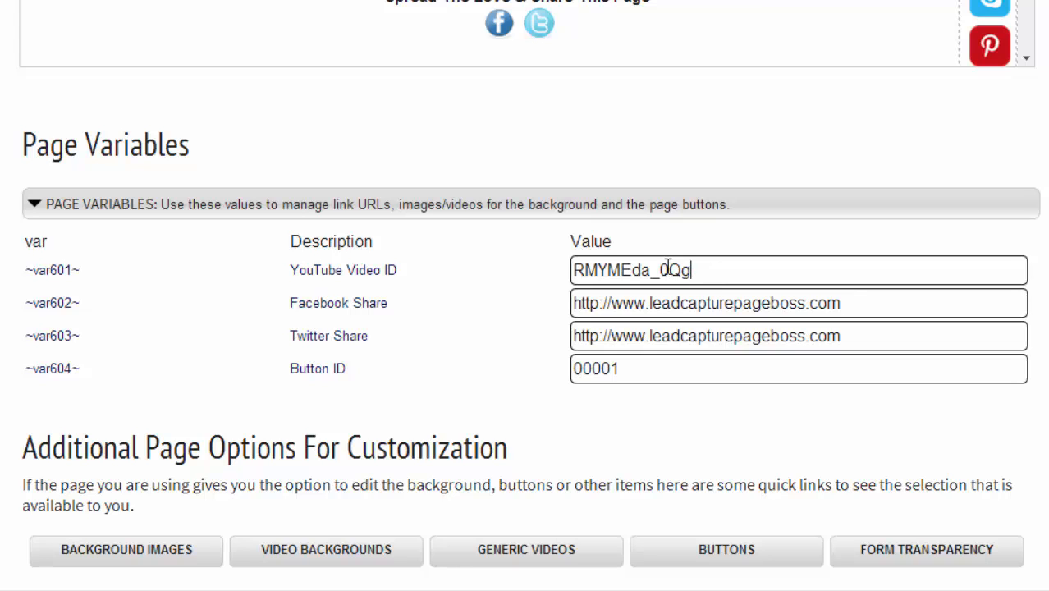
click(572, 270)
text(/)
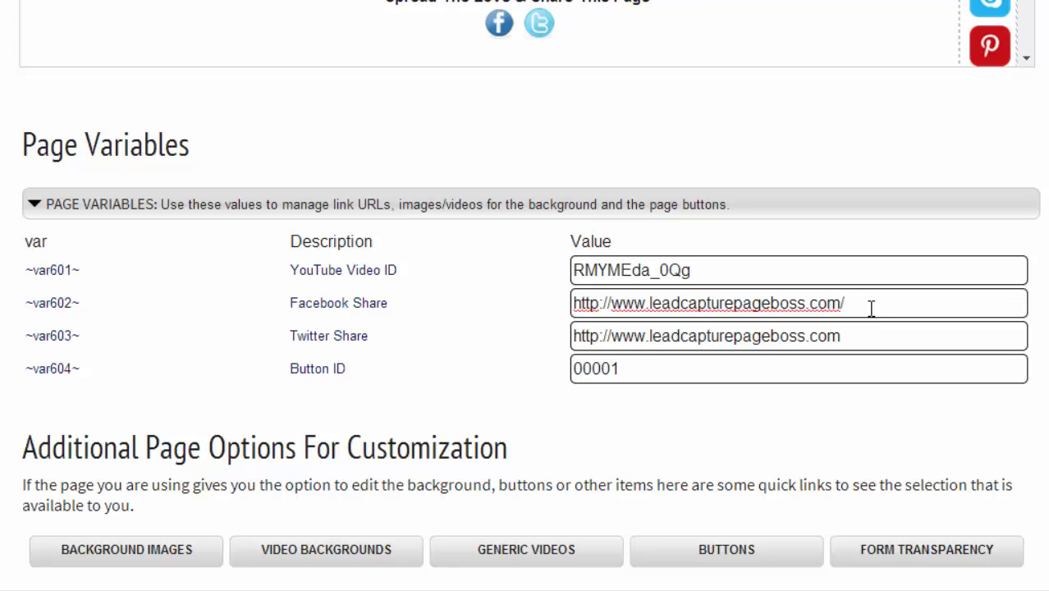
text(username)
- Browse the button gallery to find the yellow CHECKOUT button, ID 10031
click(705, 553)
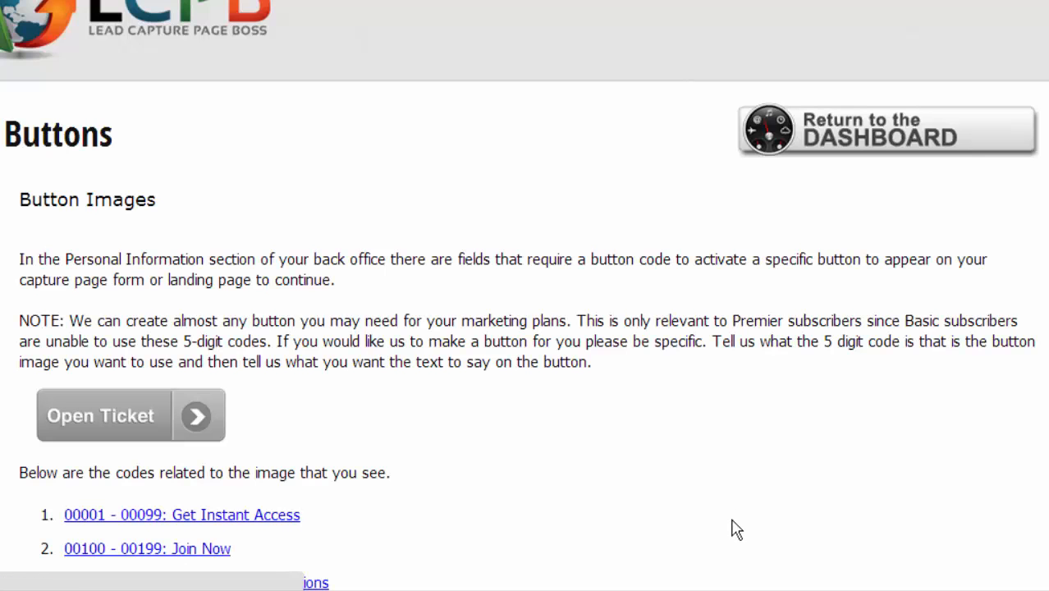
scroll(706, 484, down, 2)
scroll(708, 482, down, 5)
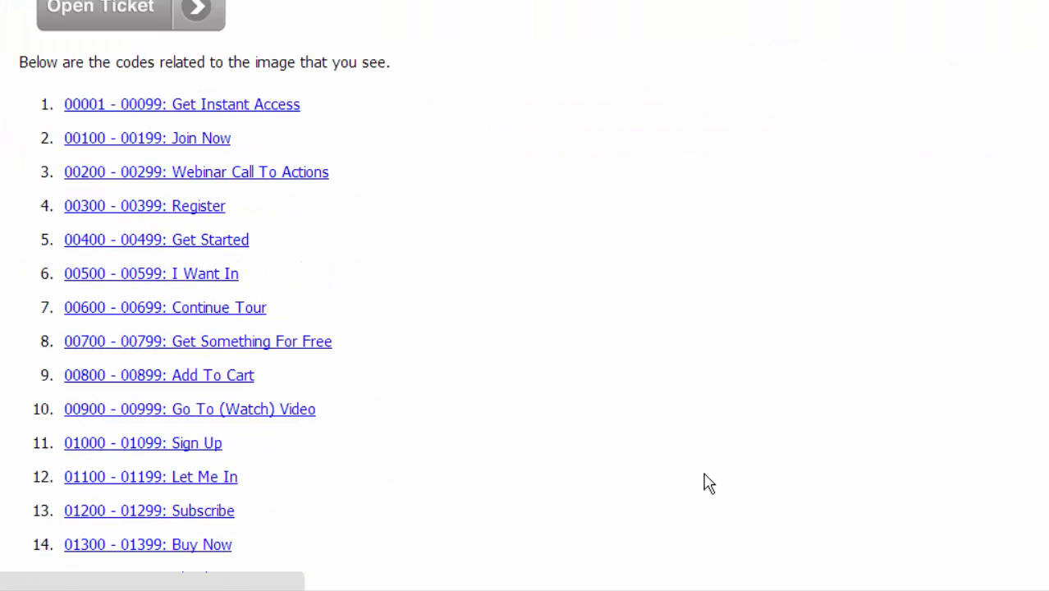
scroll(708, 483, down, 10)
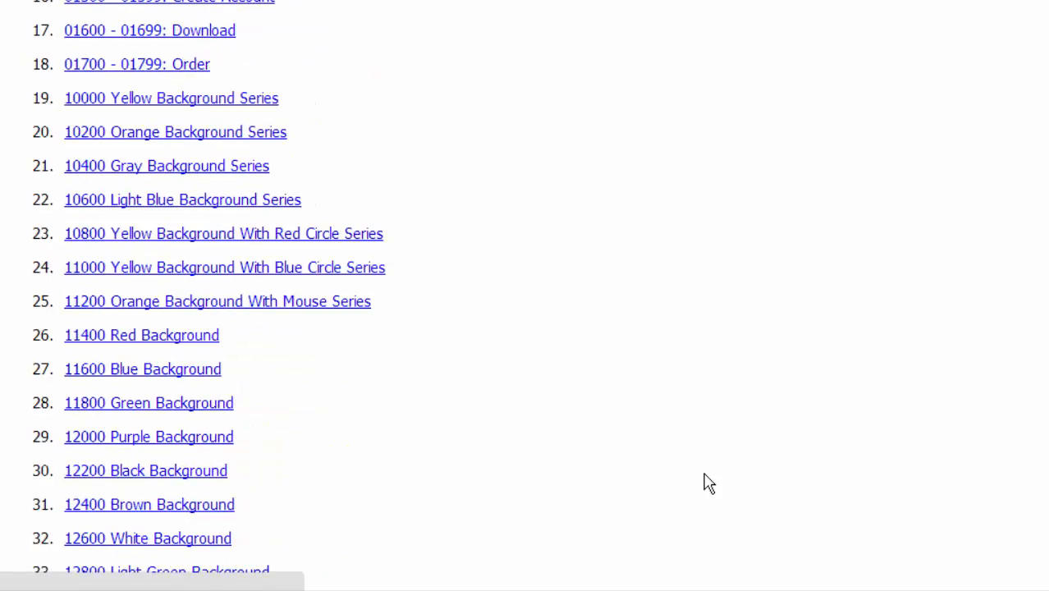
scroll(708, 484, down, 10)
scroll(706, 483, down, 8)
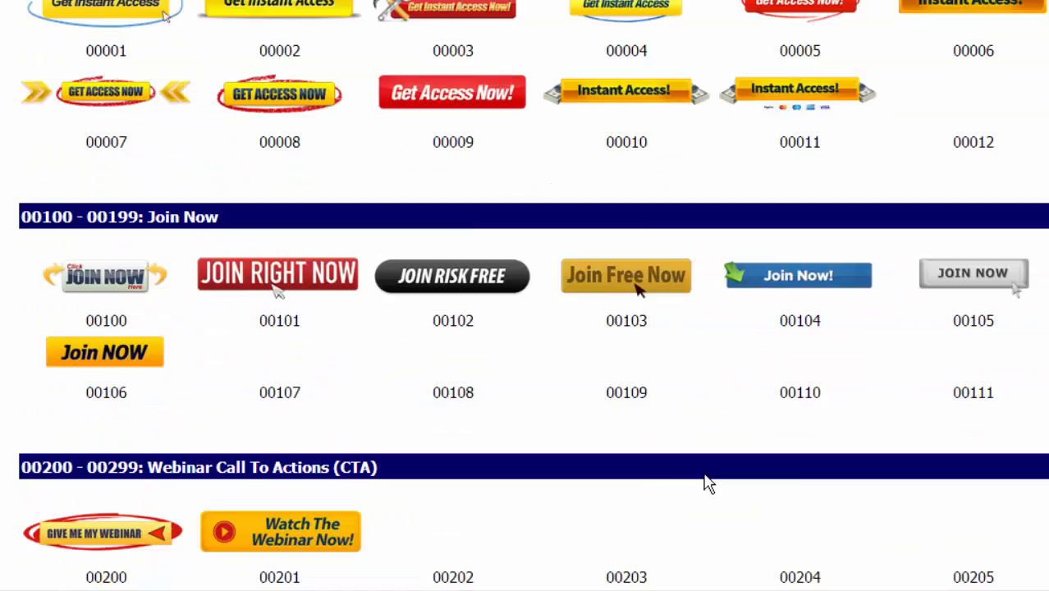
scroll(706, 483, down, 8)
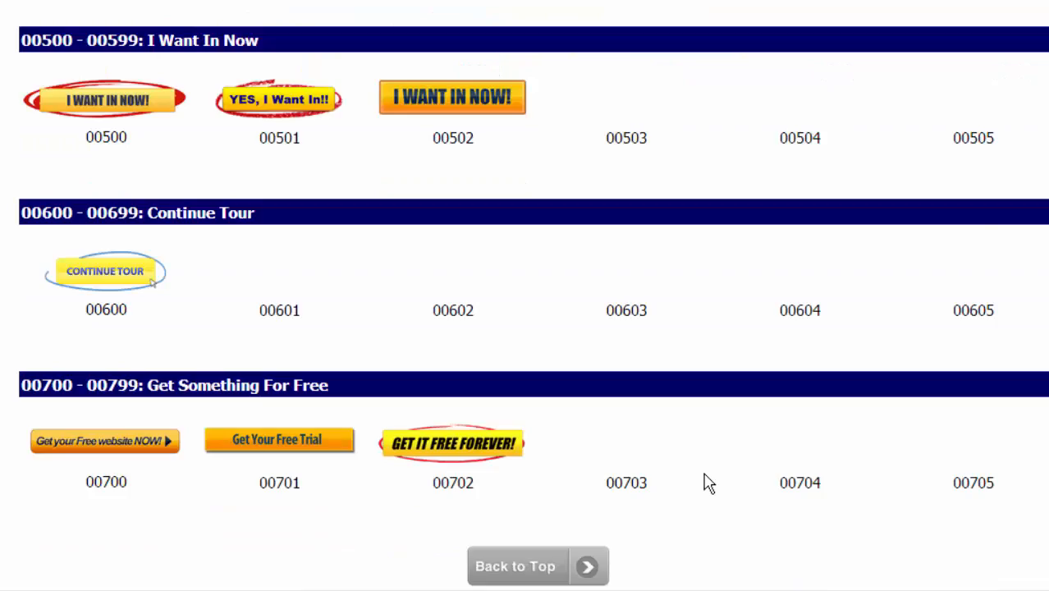
scroll(704, 482, down, 8)
scroll(704, 483, down, 6)
scroll(708, 484, down, 20)
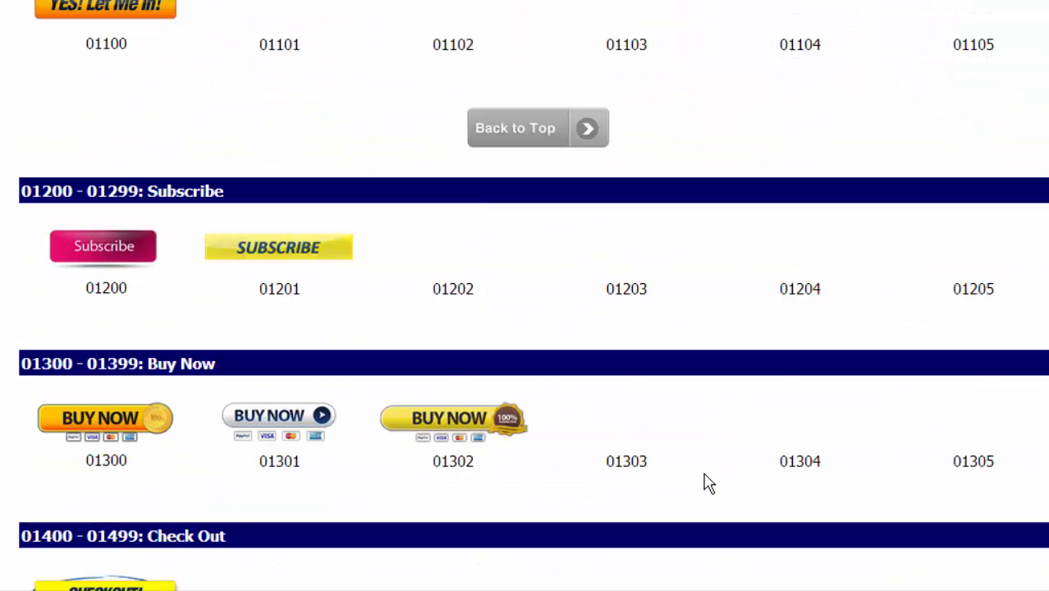
scroll(707, 485, down, 2)
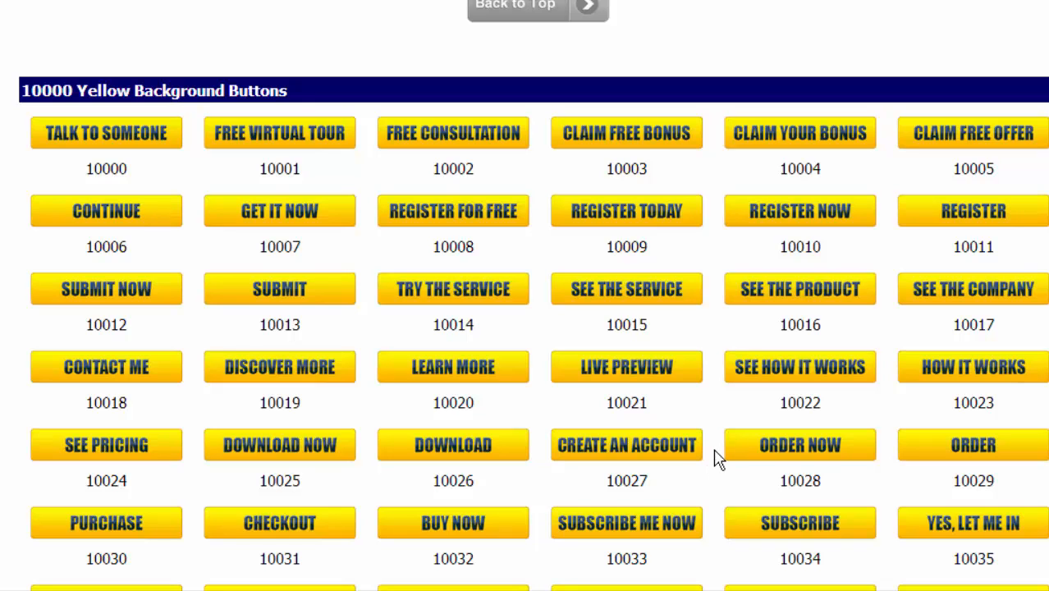
scroll(715, 460, down, 4)
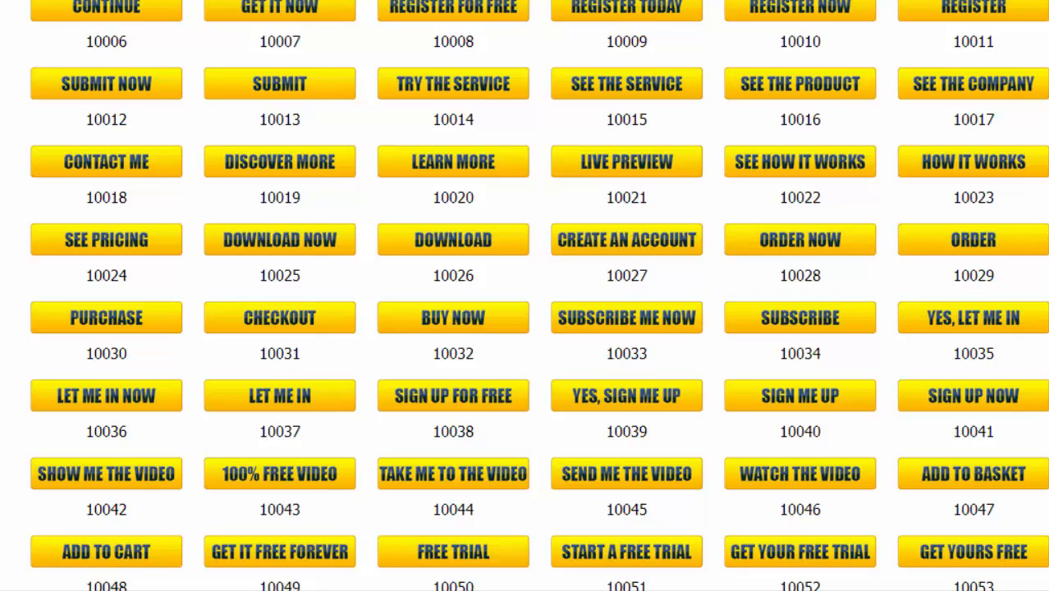
- Replace Button ID 00001 with 10031 in the page variables
key(ctrl+shift+Tab)
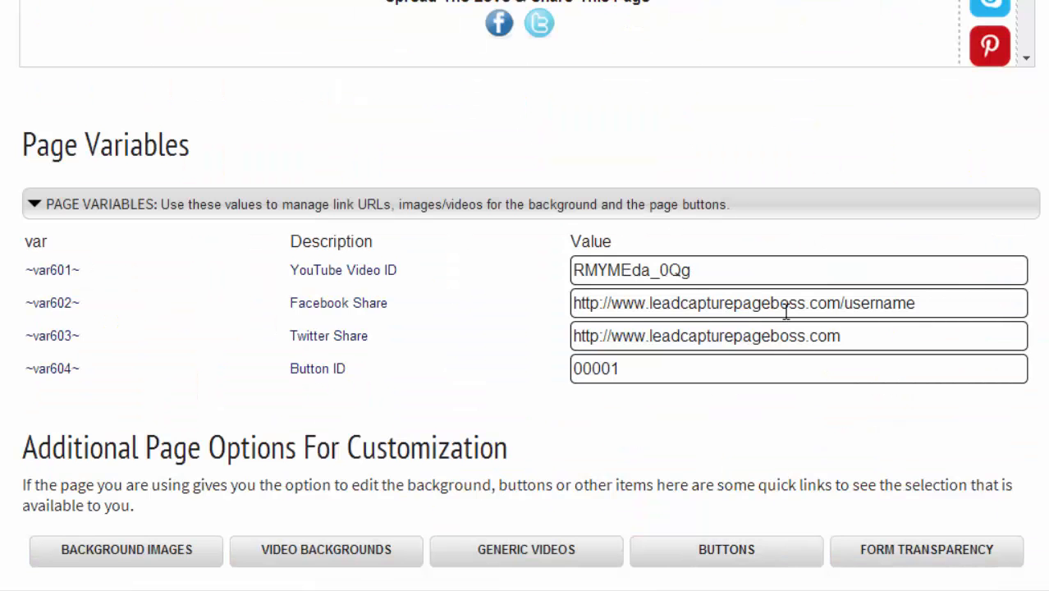
double_click(683, 371)
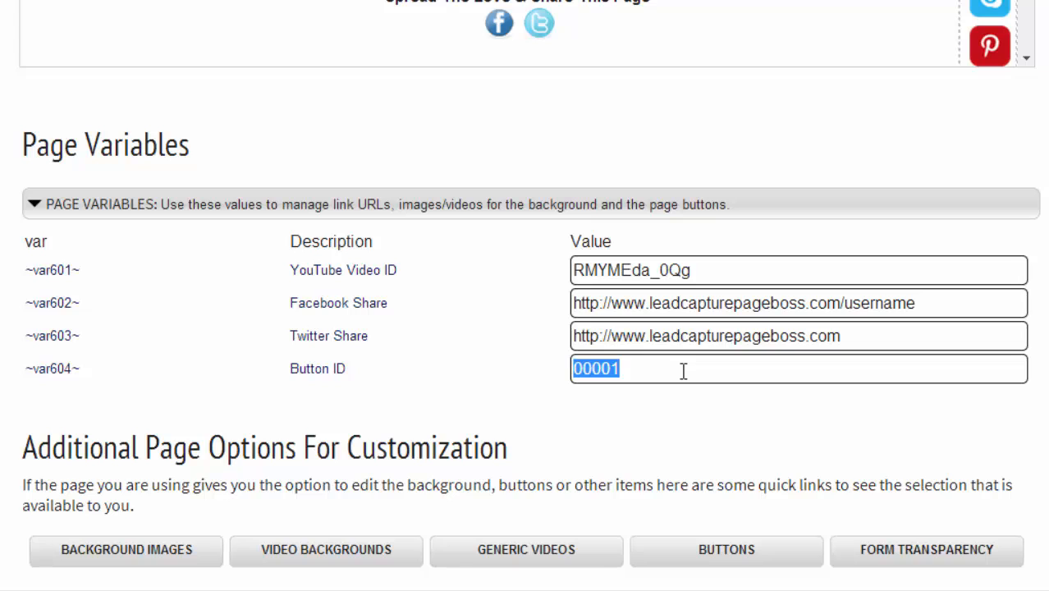
text(100)
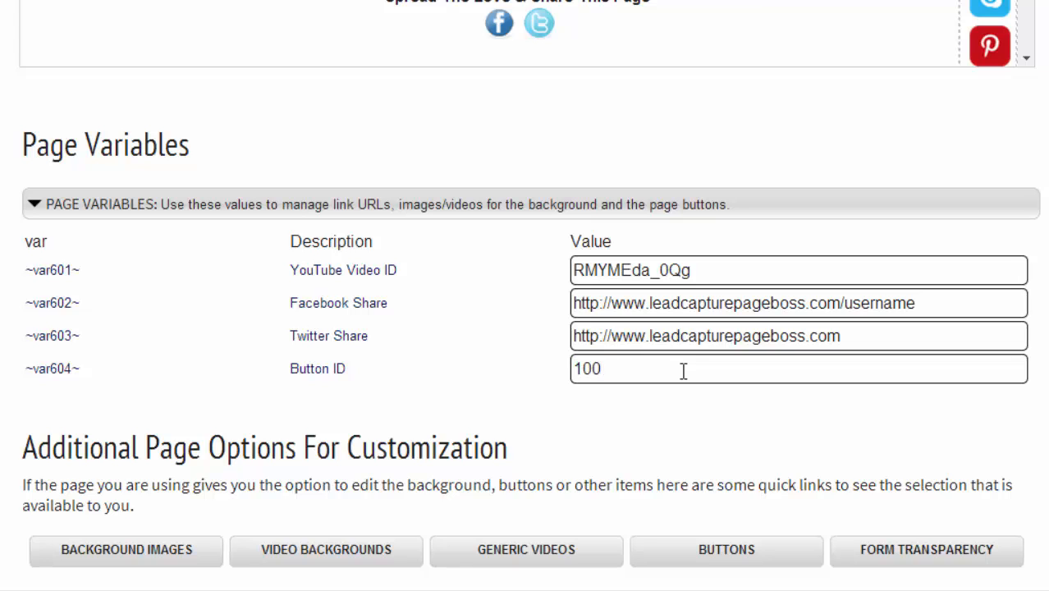
text(31)
scroll(531, 353, down, 4)
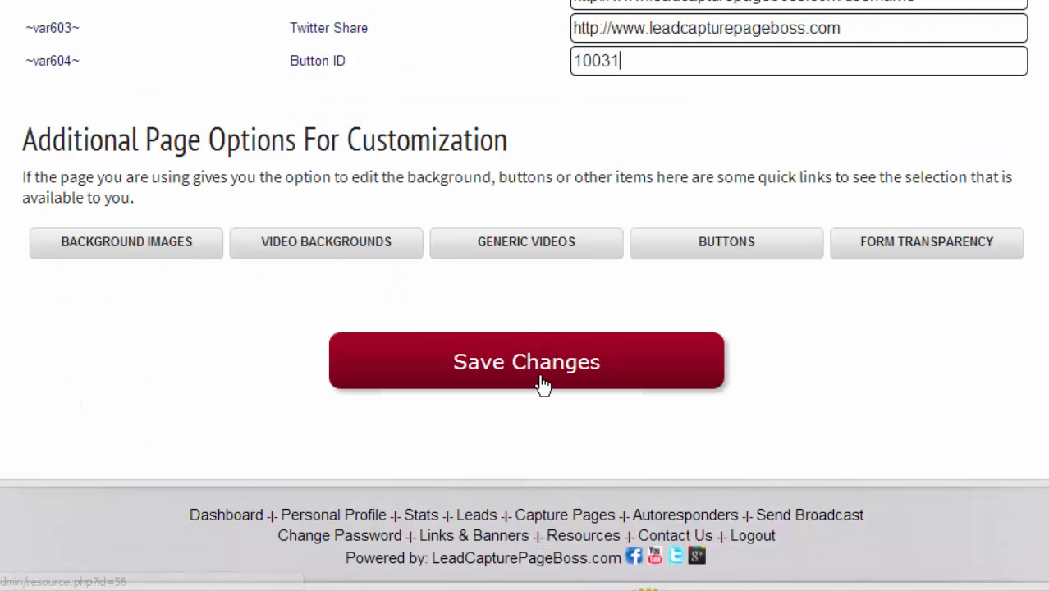
- Save the page variables and reload the live page to check the new video and CHECKOUT button
click(546, 378)
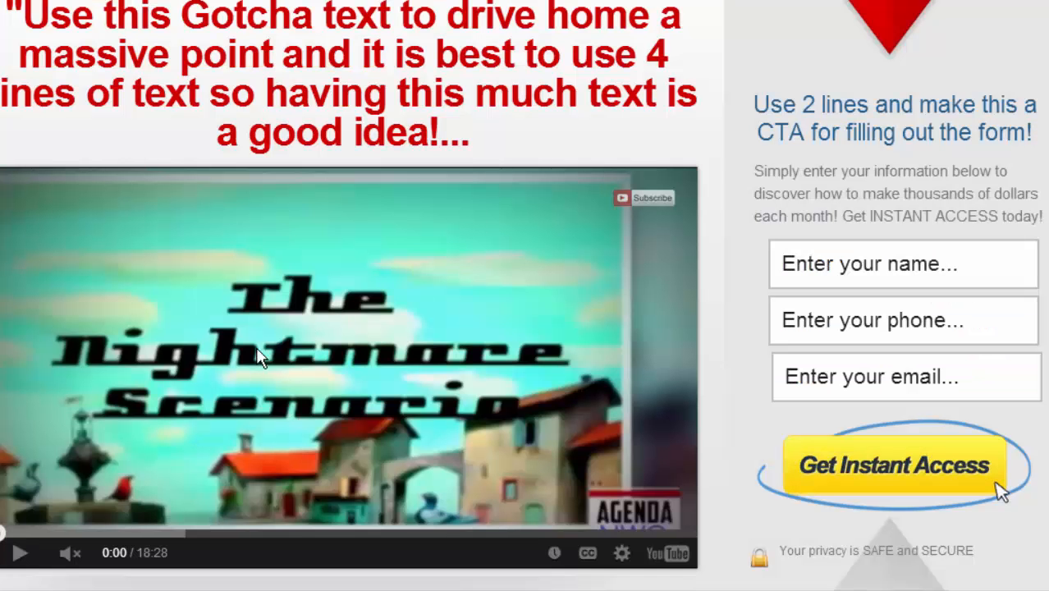
click(1000, 491)
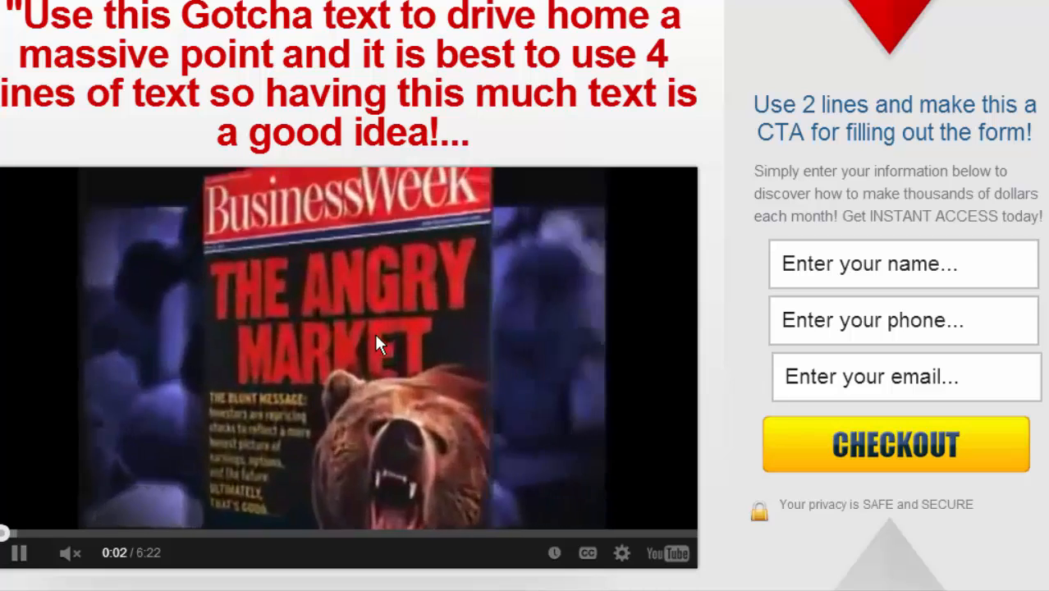
click(377, 287)
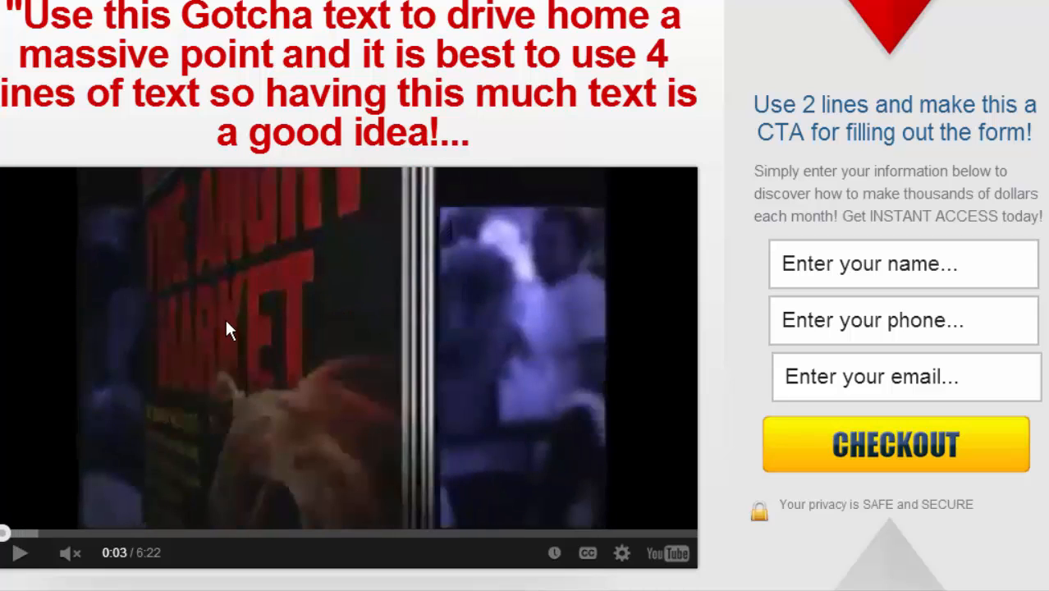
scroll(617, 361, down, 2)
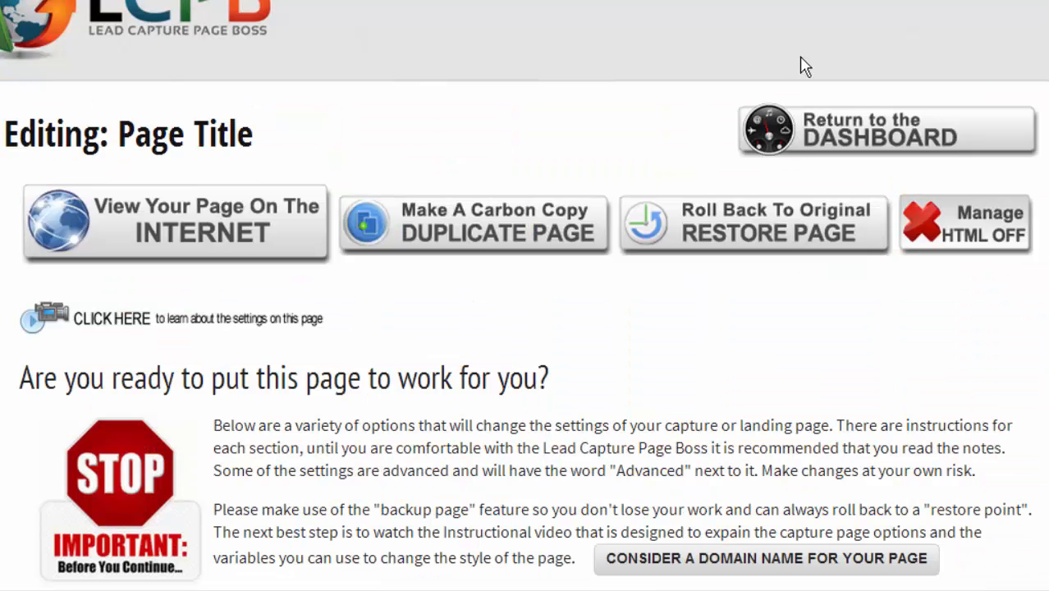
- Go to Capture Pages, switch to Landing/Thank You Pages and scroll through templates like 0016 Landing Customizable
mouse_move(820, 123)
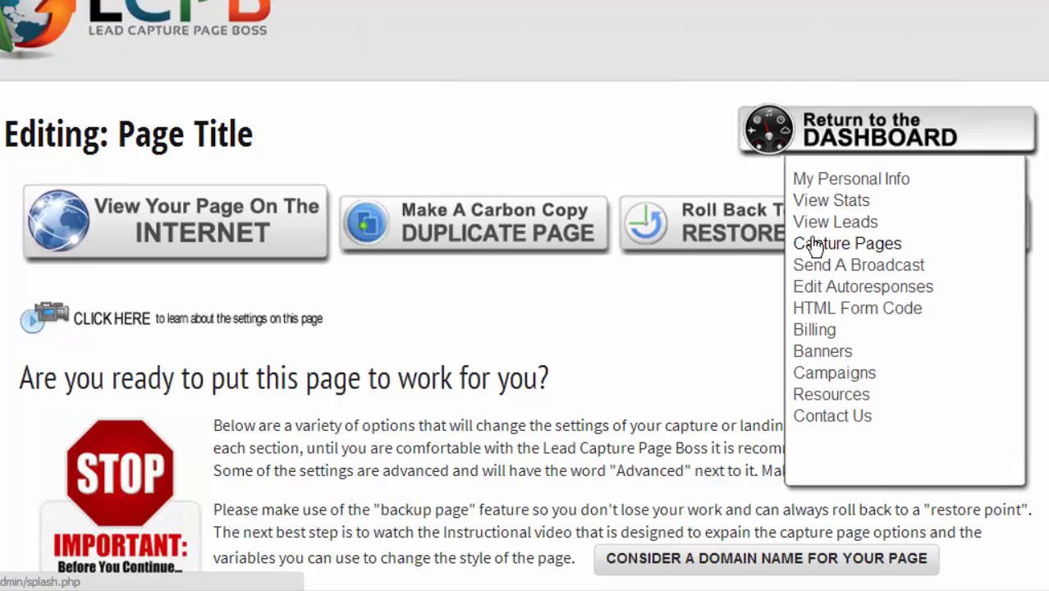
click(812, 244)
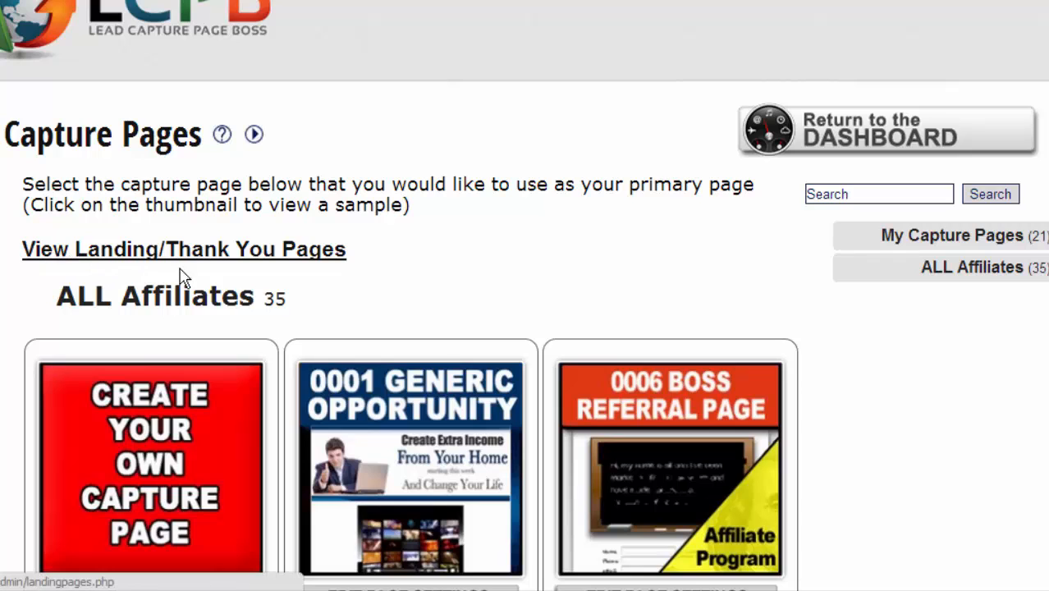
click(211, 250)
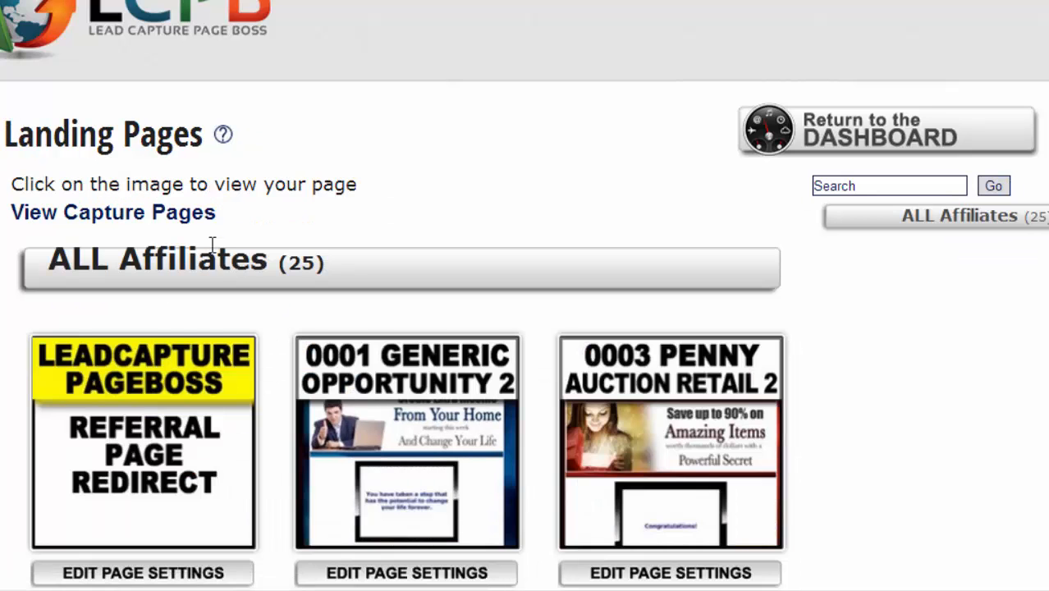
scroll(211, 251, down, 12)
scroll(211, 251, down, 6)
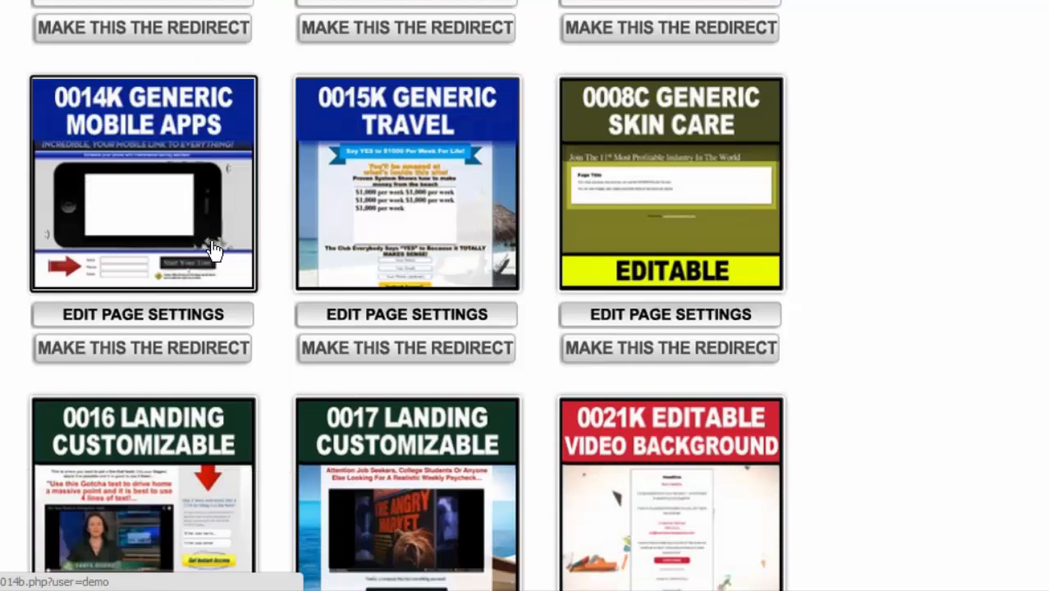
scroll(212, 250, down, 5)
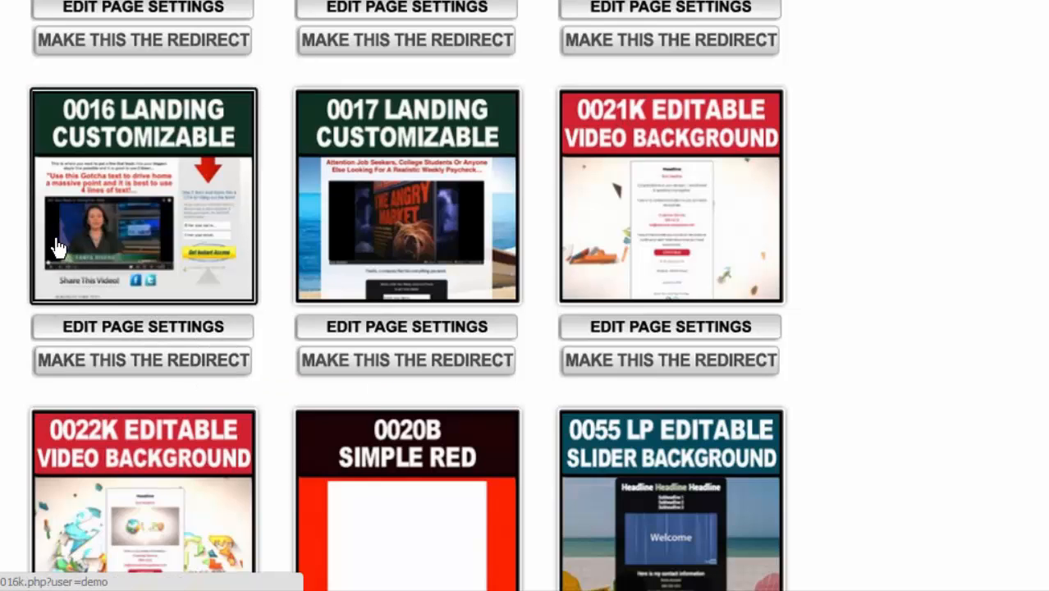
scroll(56, 245, up, 20)
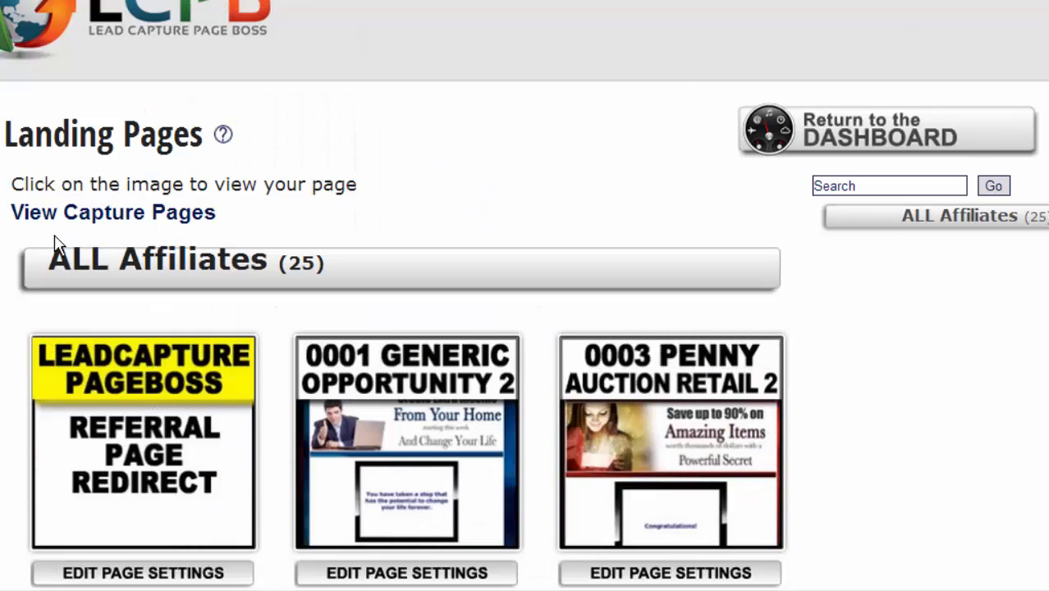
mouse_move(911, 107)
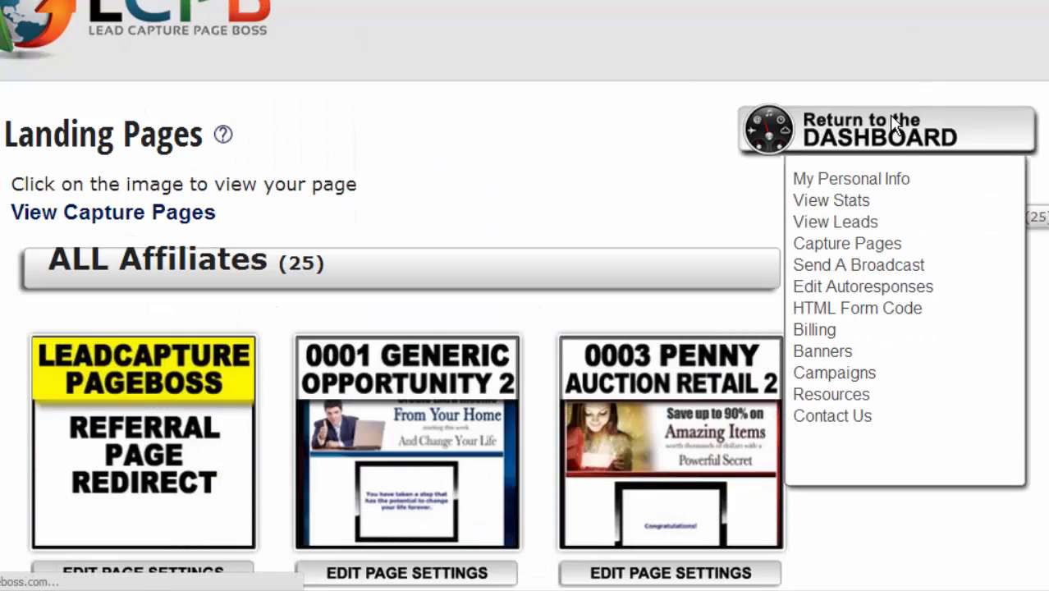
- Return to the dashboard, expand Account Settings and open Personal Information in a new tab
click(849, 128)
scroll(444, 122, down, 4)
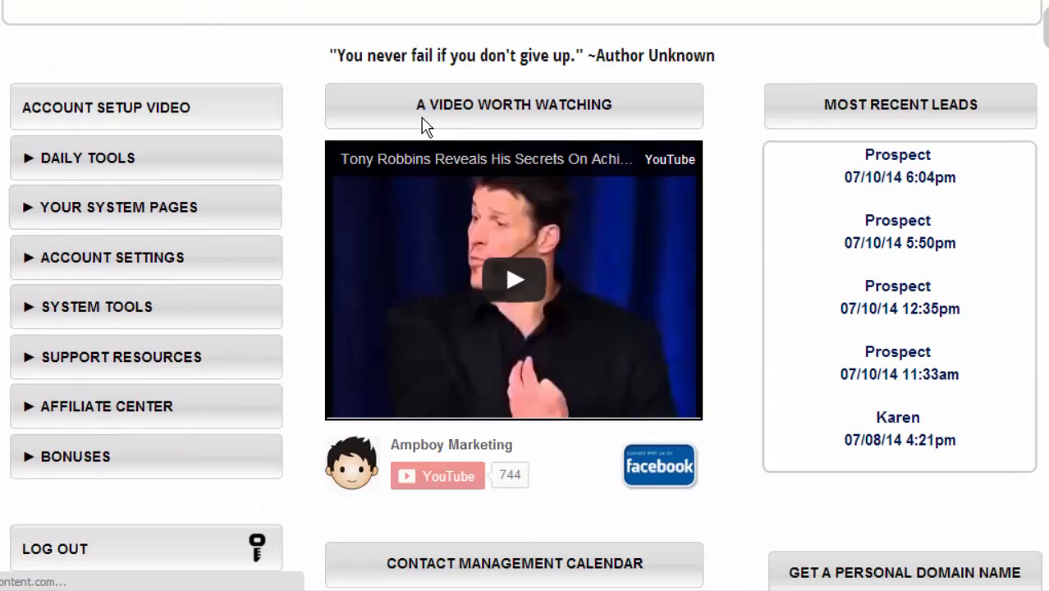
click(29, 261)
scroll(29, 267, down, 1)
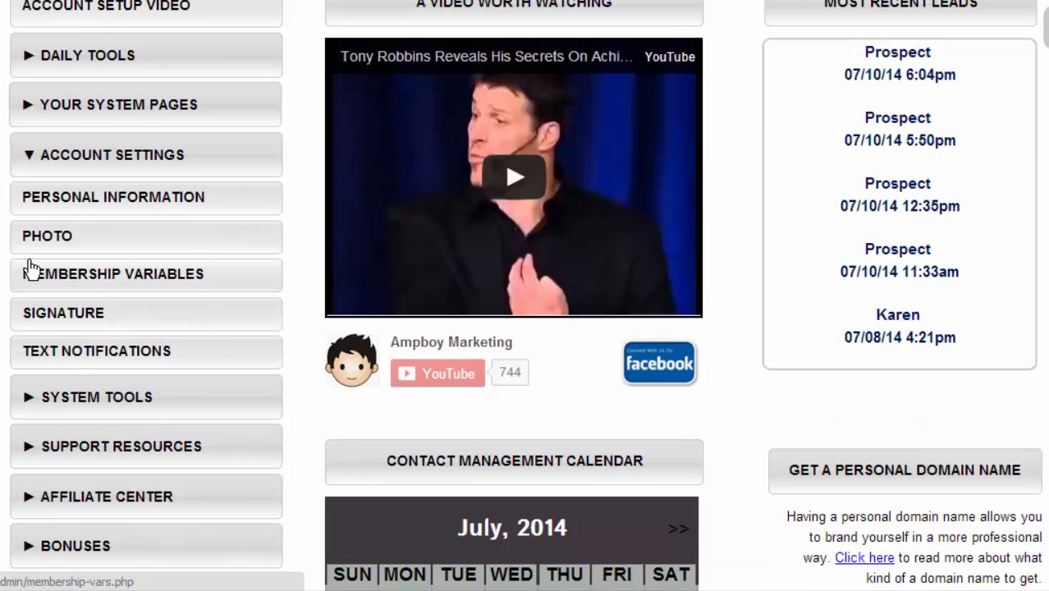
right_click(76, 199)
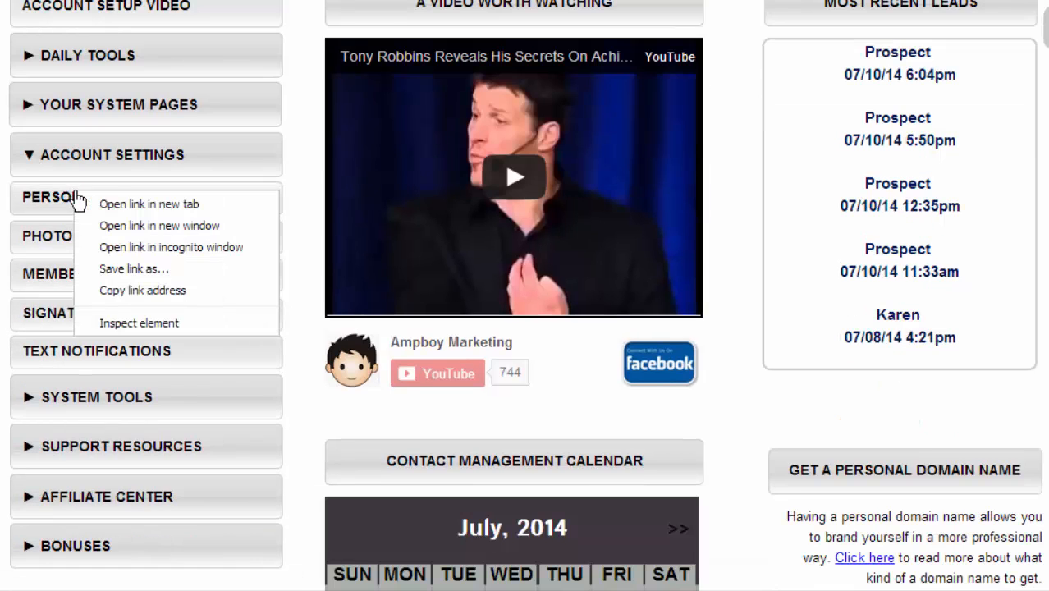
click(146, 206)
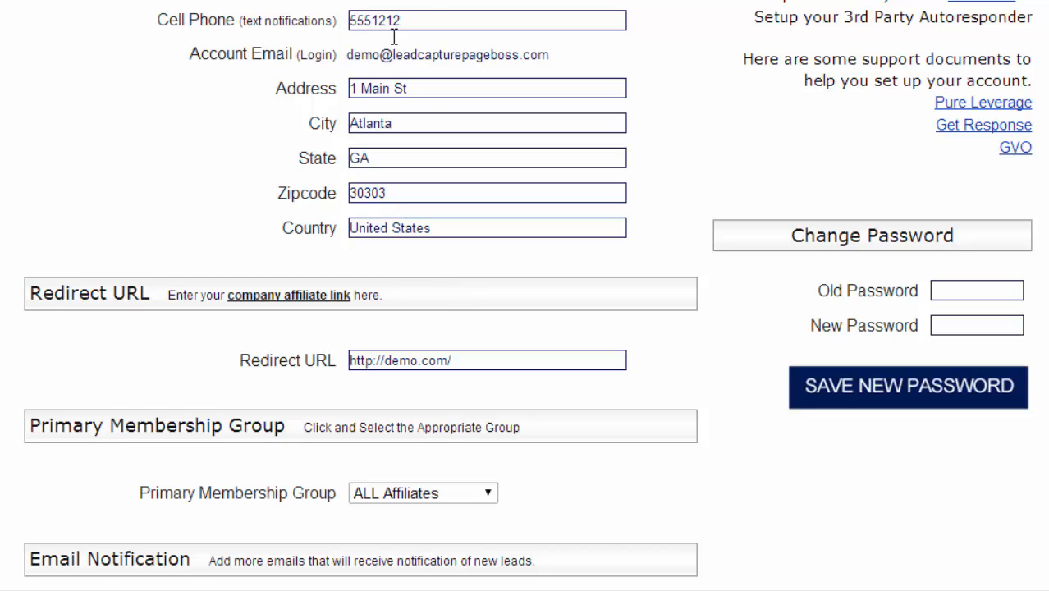
- Select part of the Country value and scroll through the Personal Information form
click(399, 228)
key(shift+Right)
key(shift+Right)
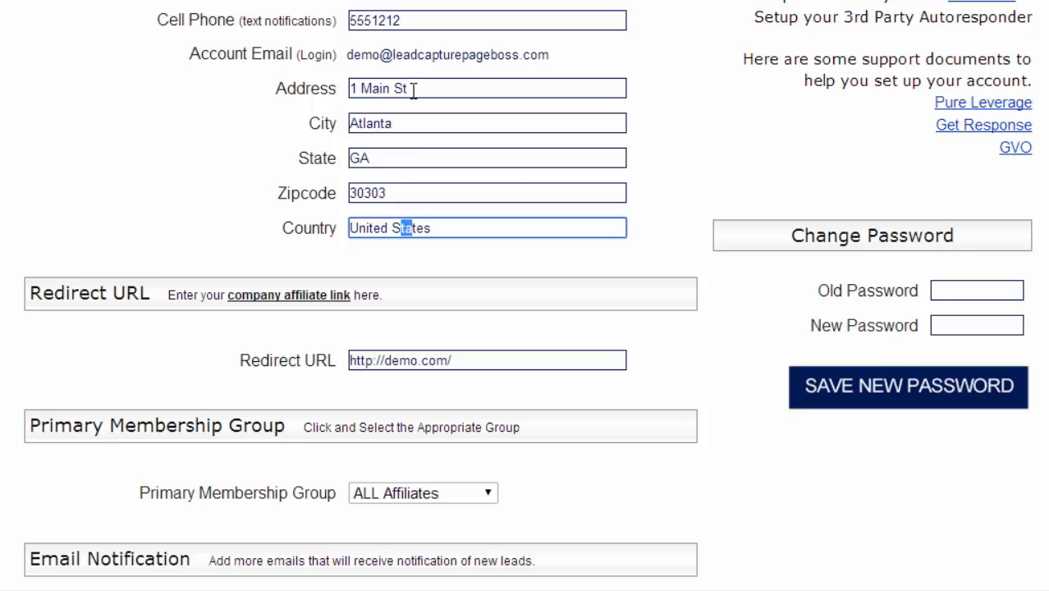
scroll(421, 79, down, 3)
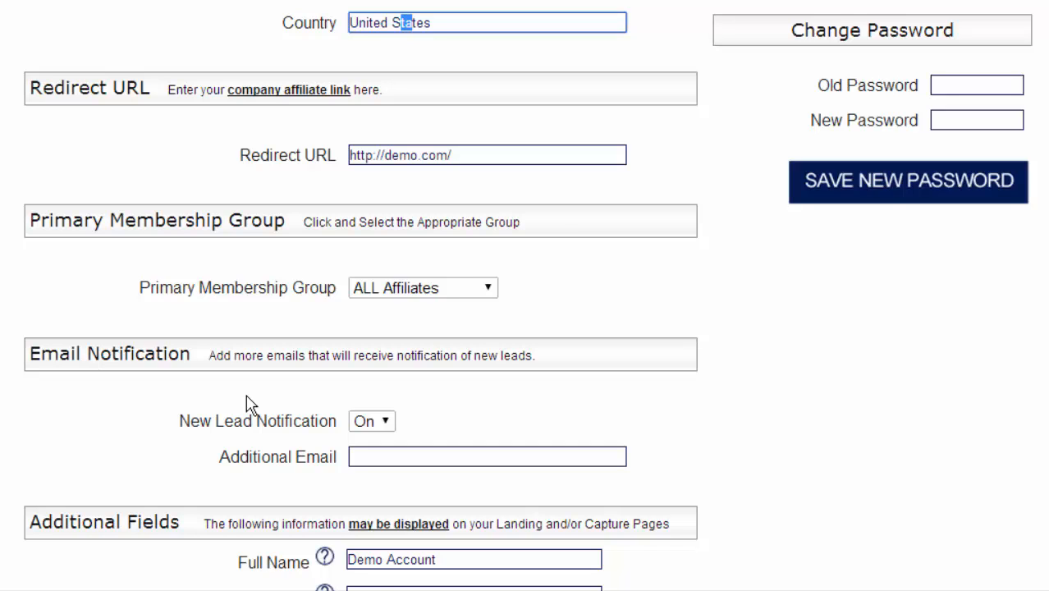
scroll(251, 404, down, 5)
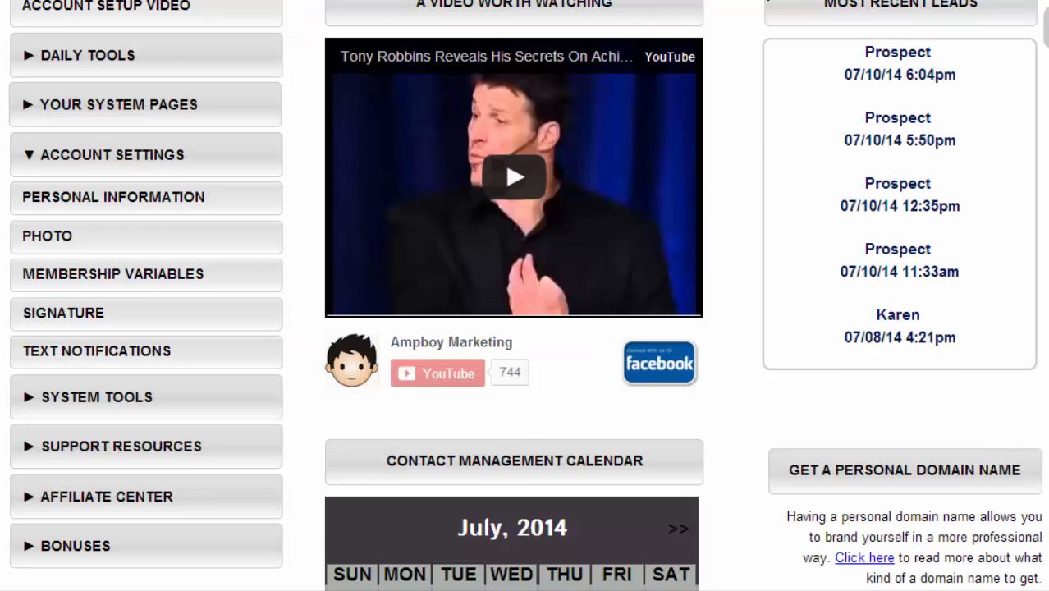
scroll(785, 28, up, 2)
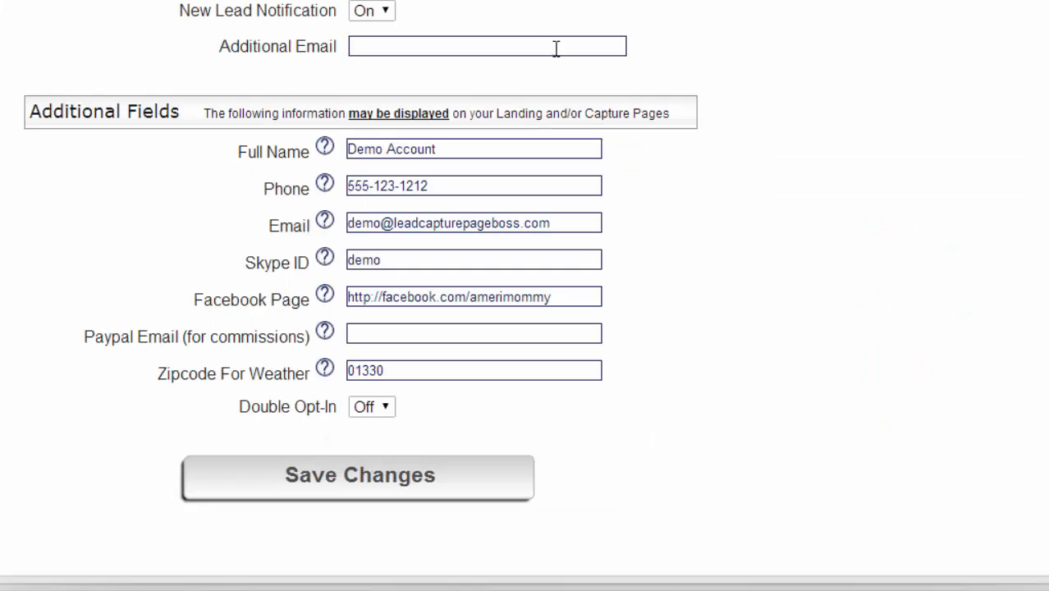
- Replace the Zipcode For Weather value 01330 with 37412
click(401, 371)
double_click(401, 371)
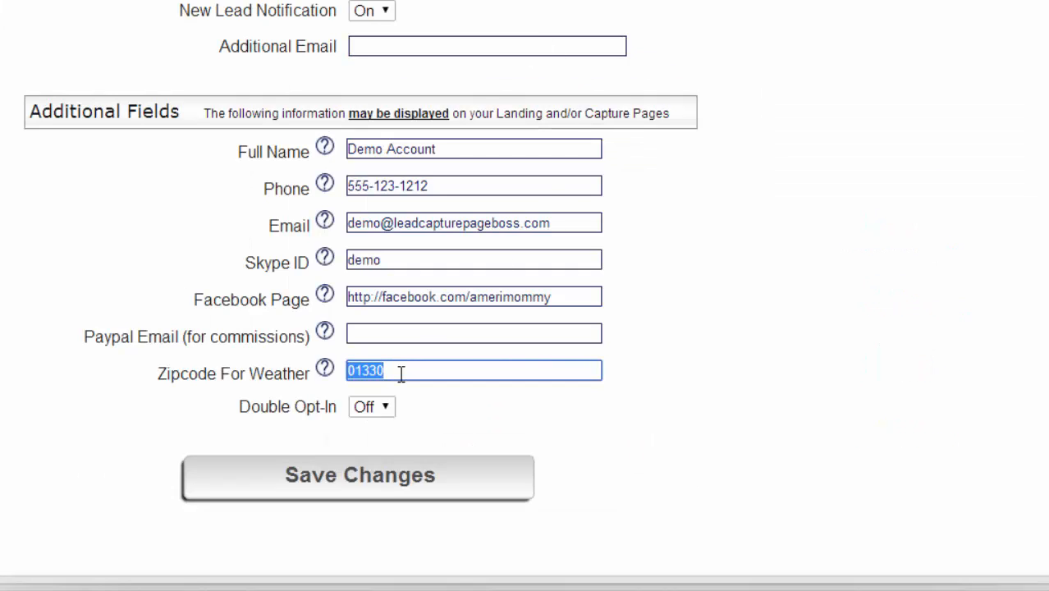
text(37412)
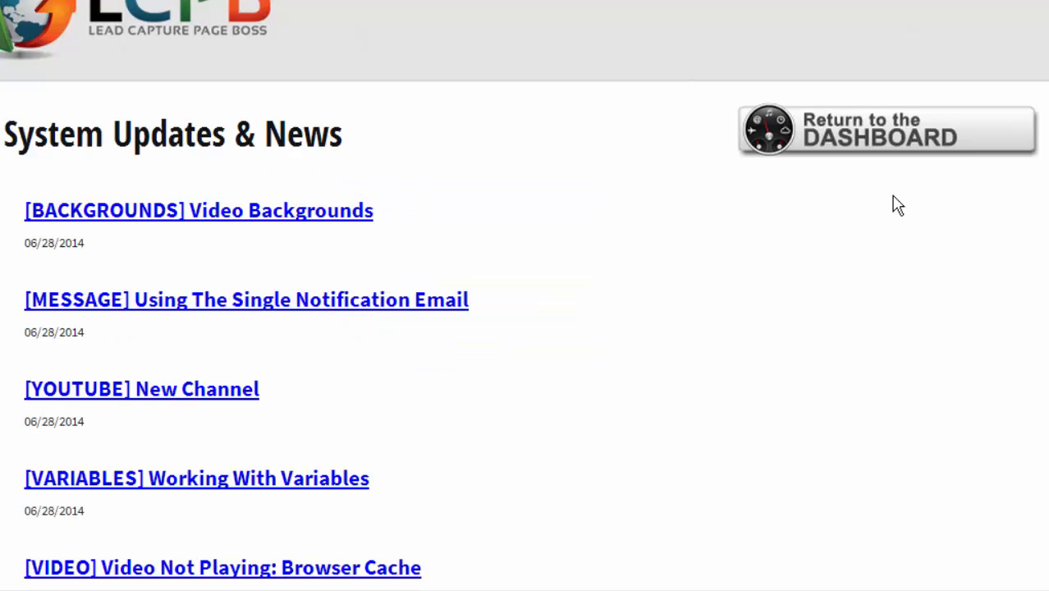
- Open the Photo settings under Account Settings in a new browser tab and switch to it
mouse_move(878, 153)
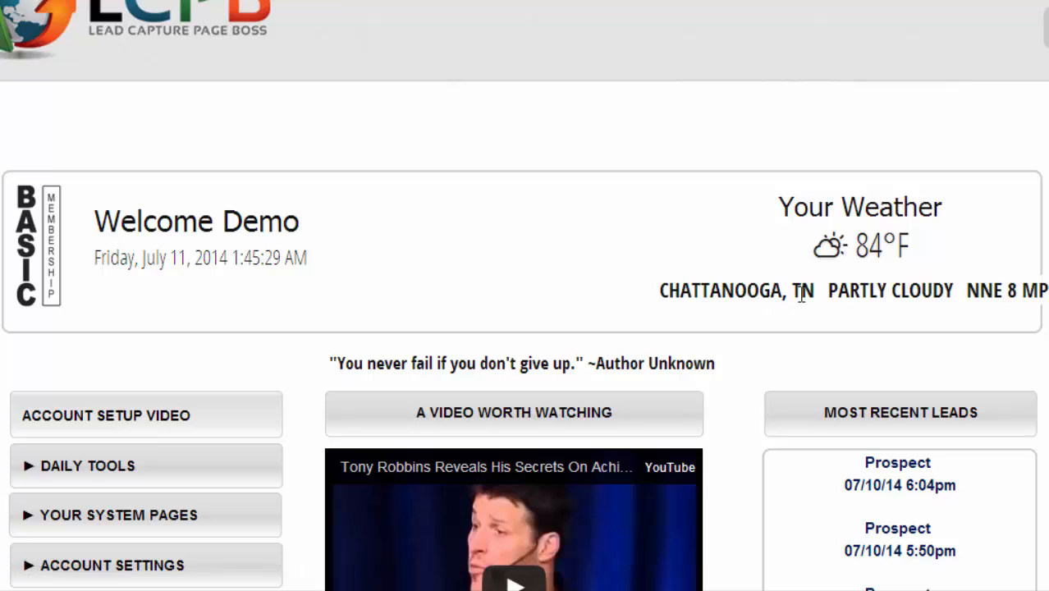
scroll(801, 295, down, 3)
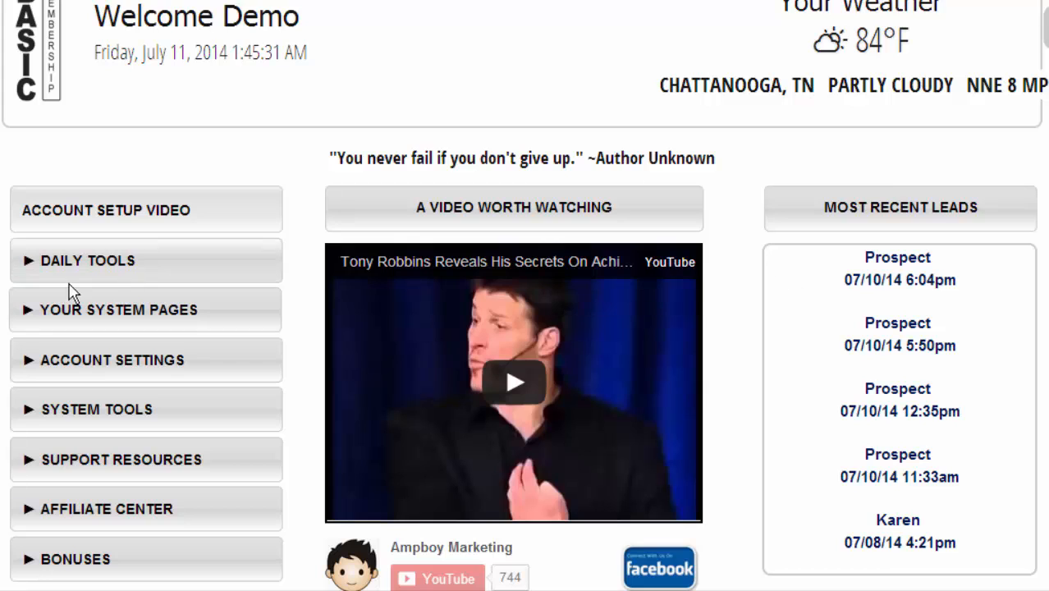
click(61, 371)
scroll(57, 370, down, 1)
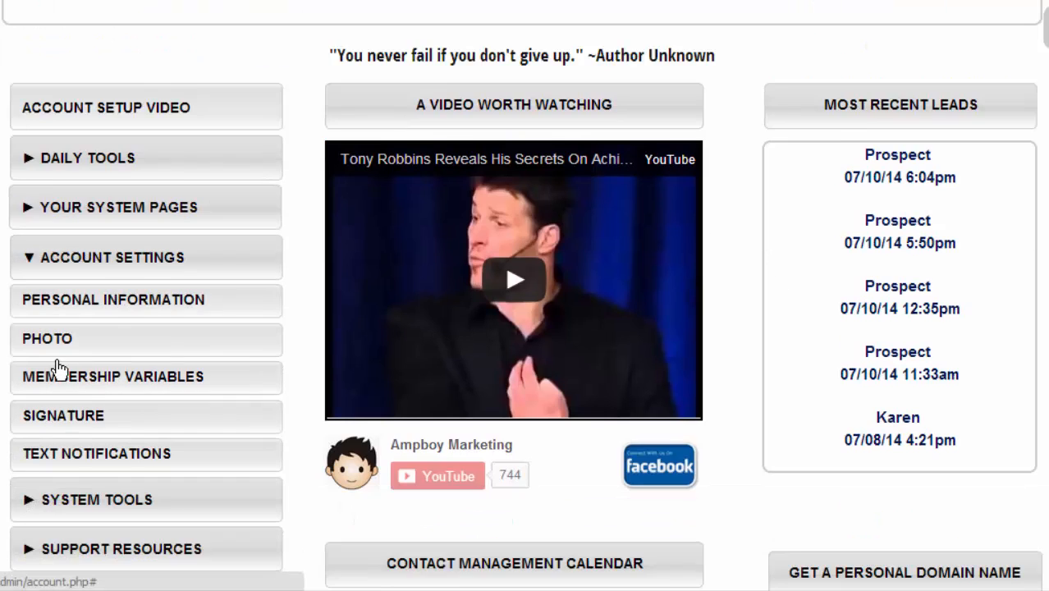
scroll(57, 369, down, 1)
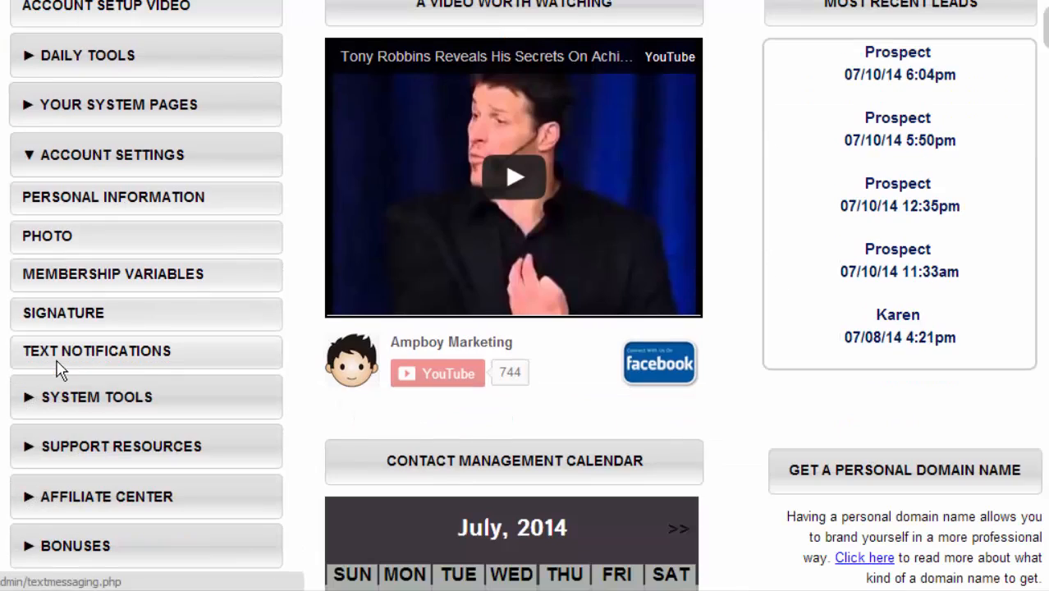
right_click(67, 244)
click(98, 245)
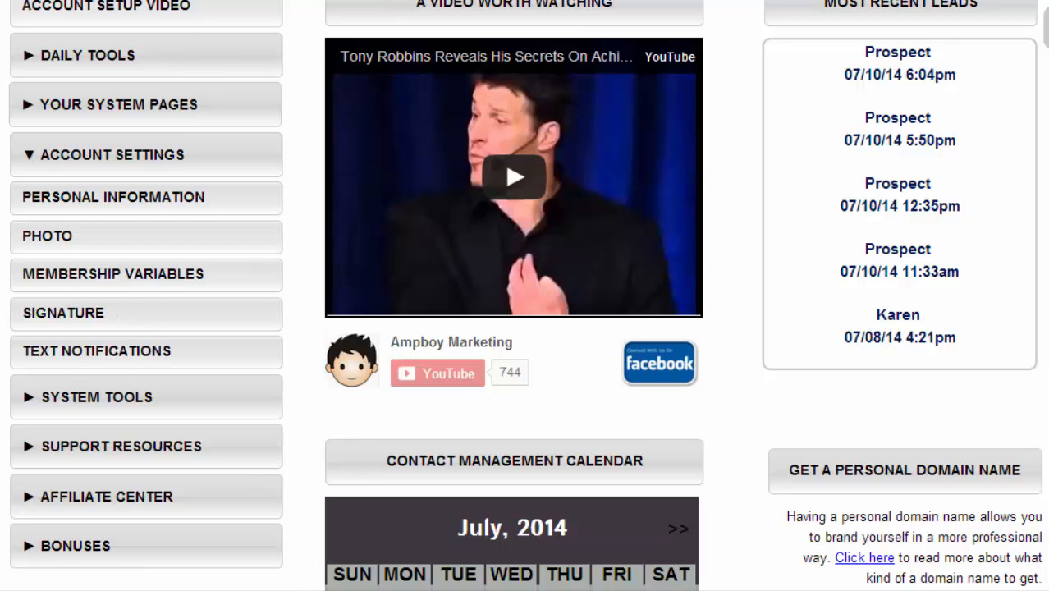
key(ctrl+Tab)
- Scroll the Edit Photo page to the current image and its 170x170px jpg requirement
scroll(464, 238, down, 1)
scroll(464, 245, down, 2)
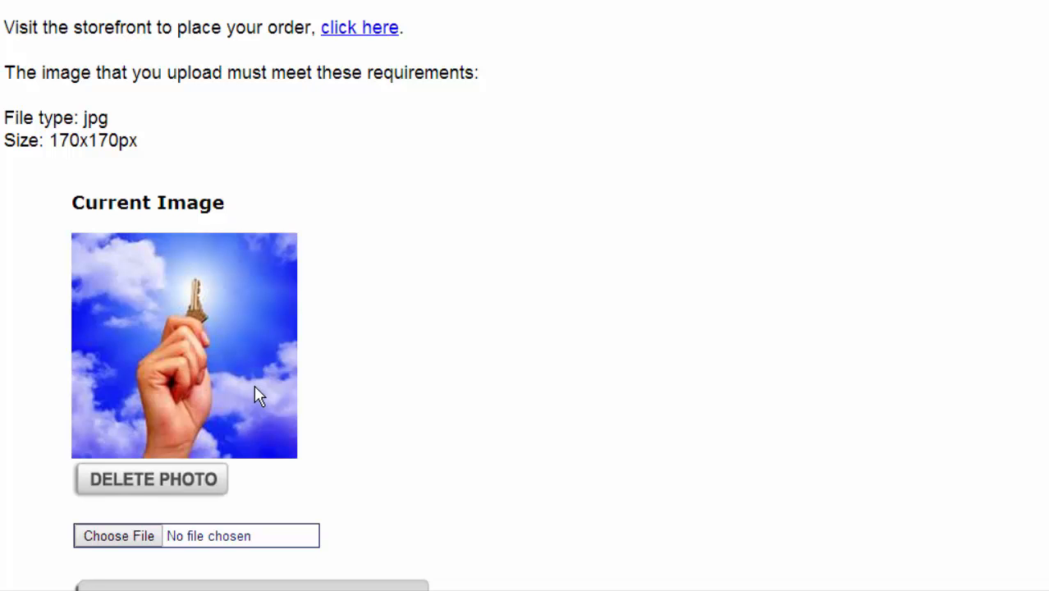
mouse_move(893, 139)
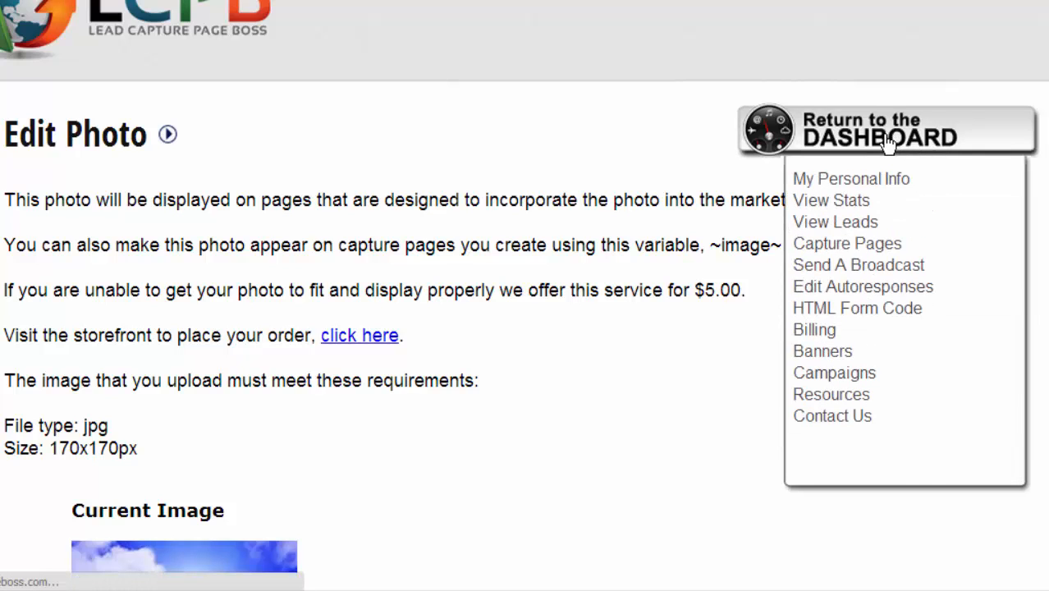
- From the dashboard, open Account Settings > Membership Variables in a new tab and switch to it
click(882, 141)
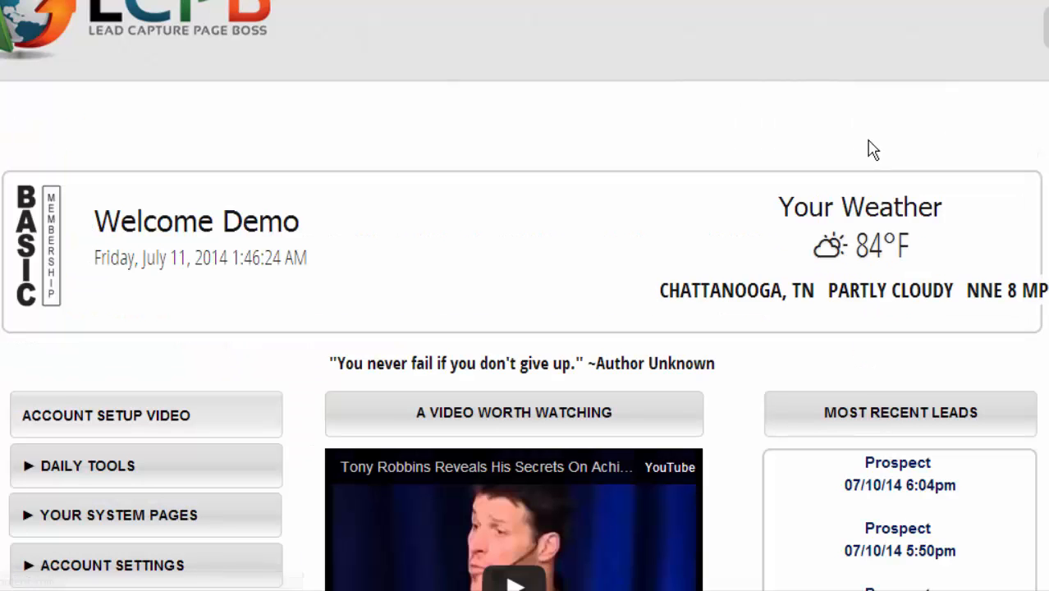
scroll(840, 152, down, 4)
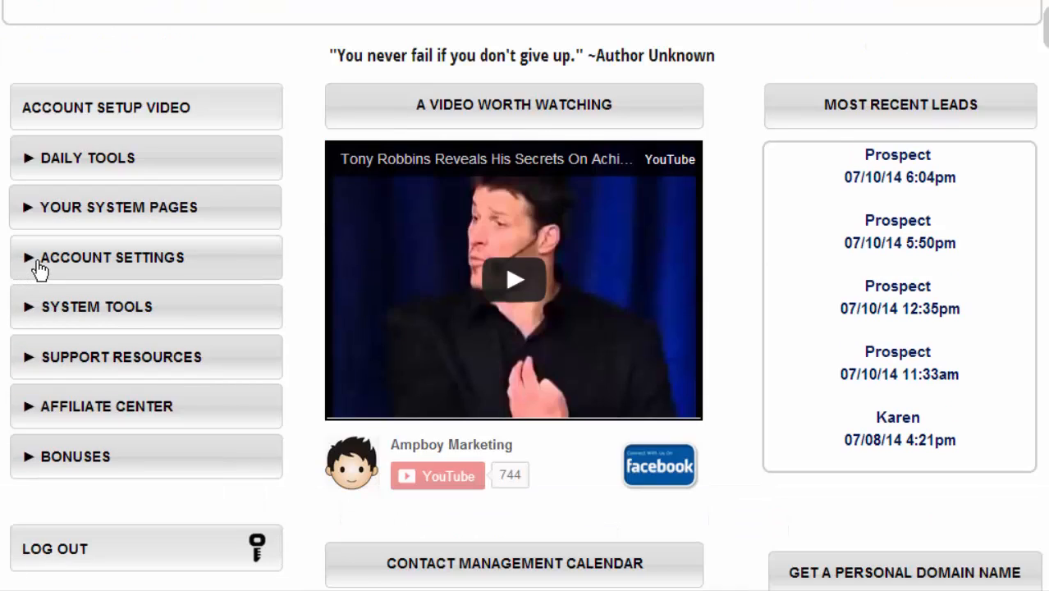
click(36, 265)
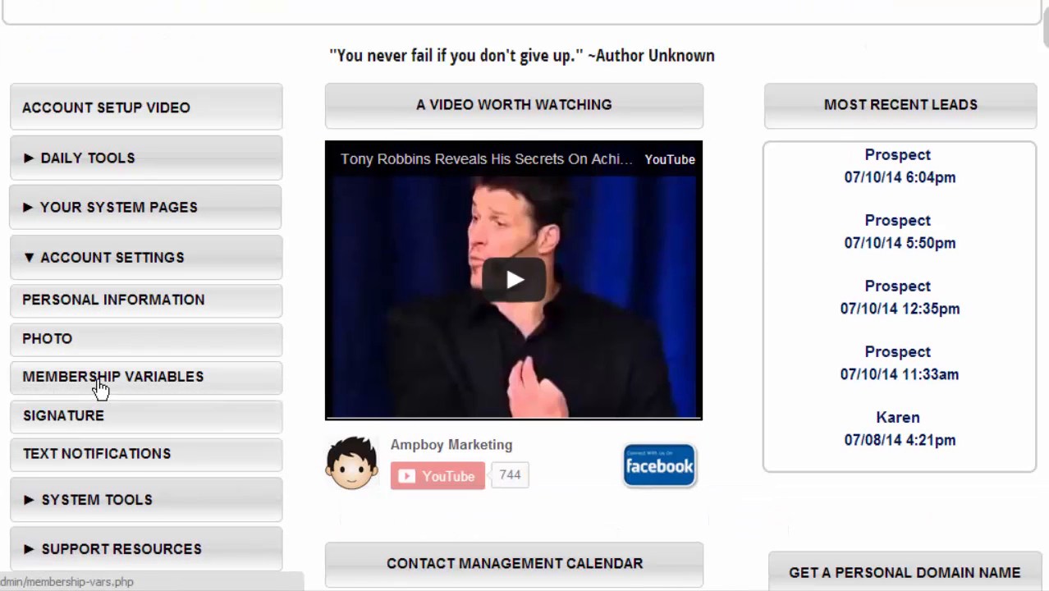
right_click(98, 380)
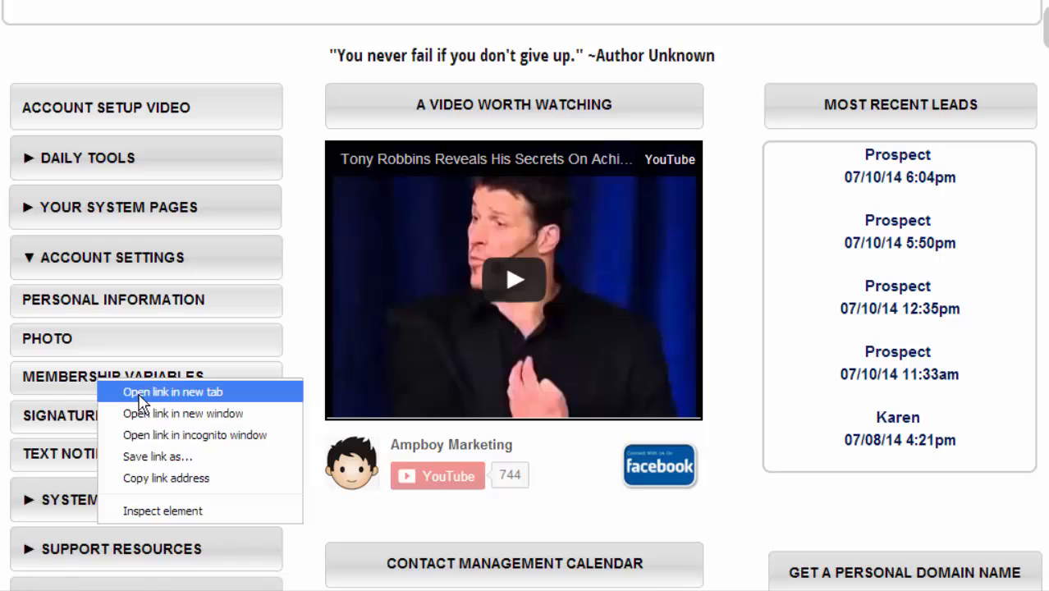
click(136, 393)
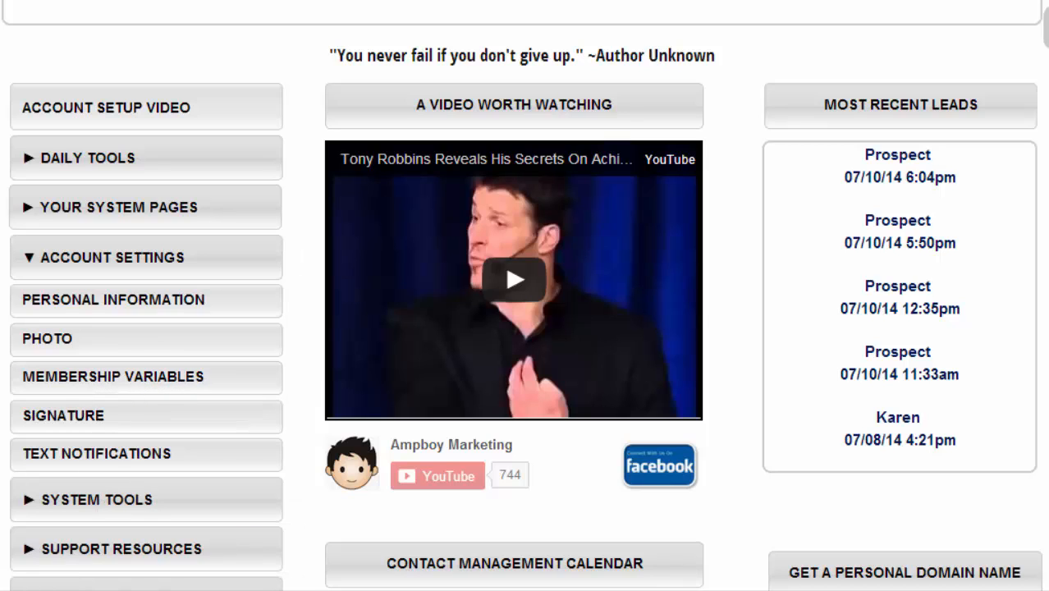
key(ctrl+Tab)
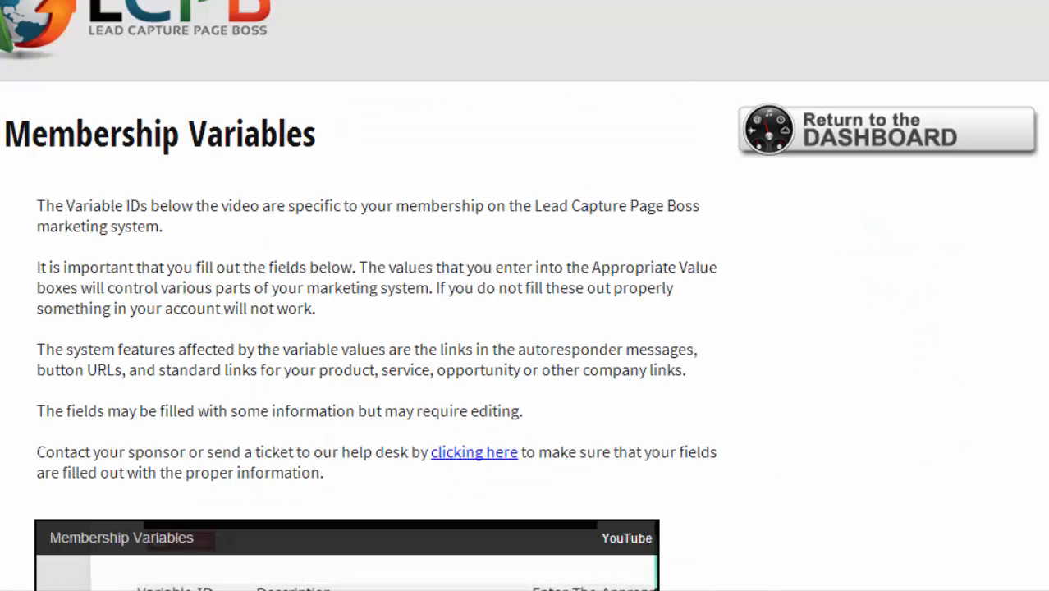
- Review the Membership Variables page showing no vars assigned, then return to the dashboard
scroll(568, 141, down, 7)
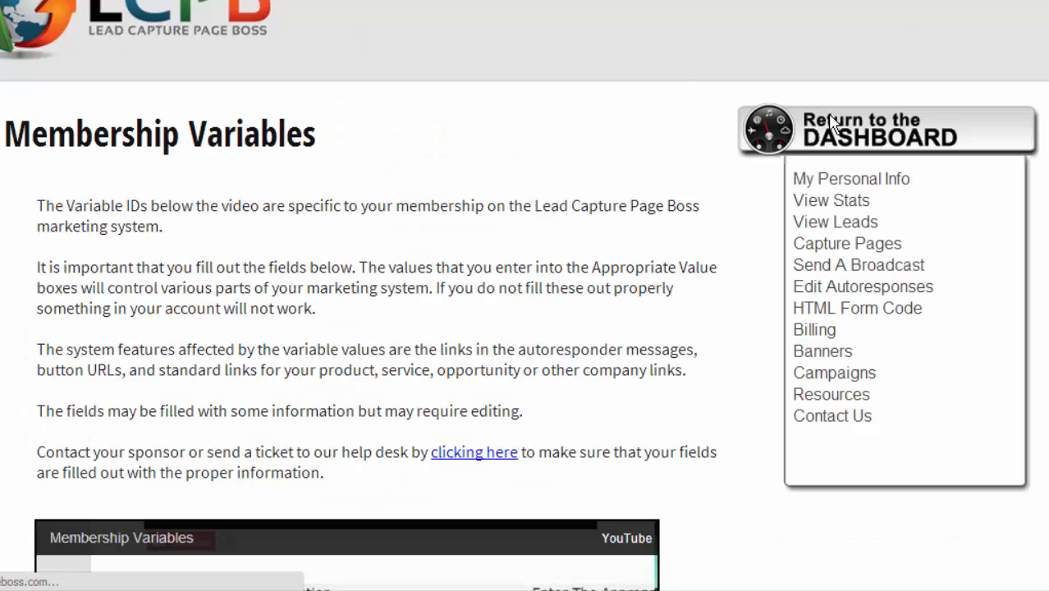
click(831, 122)
scroll(206, 204, down, 4)
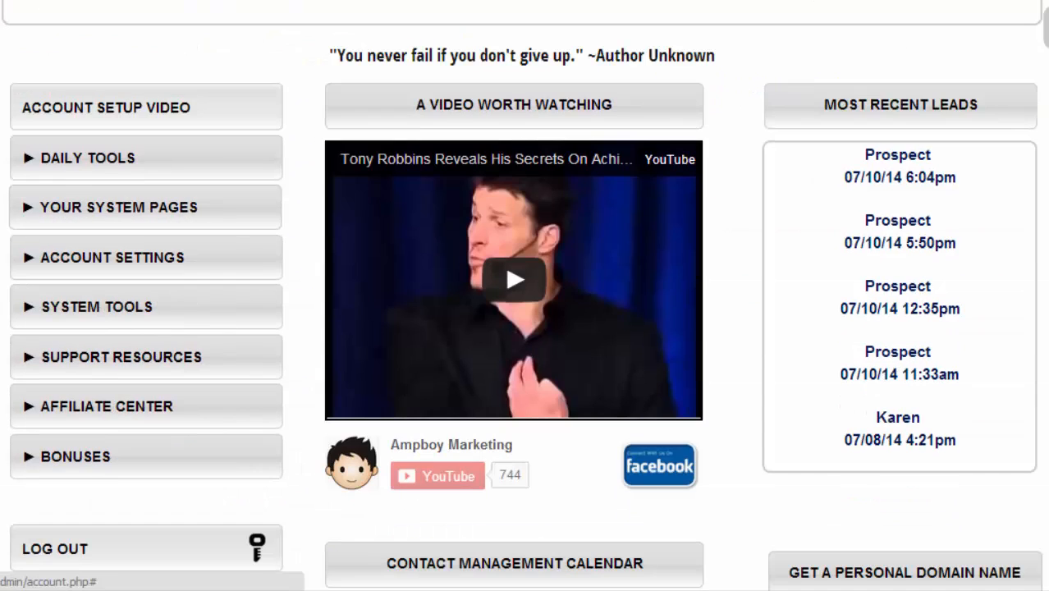
- Open the auto response Signature, select its name, phone and Skype ID lines, and save it
click(30, 261)
click(57, 419)
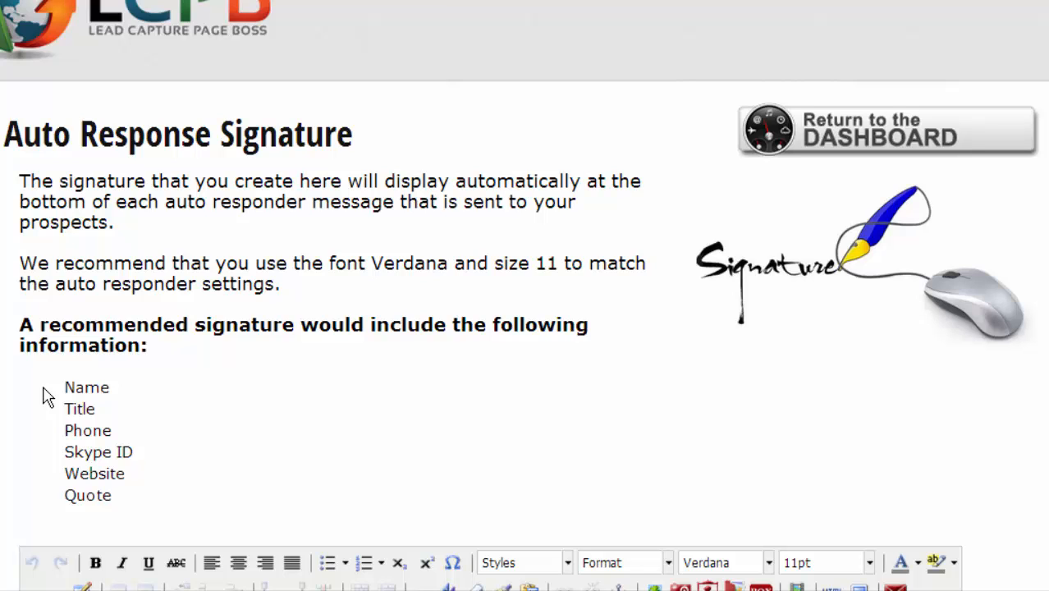
scroll(65, 386, down, 5)
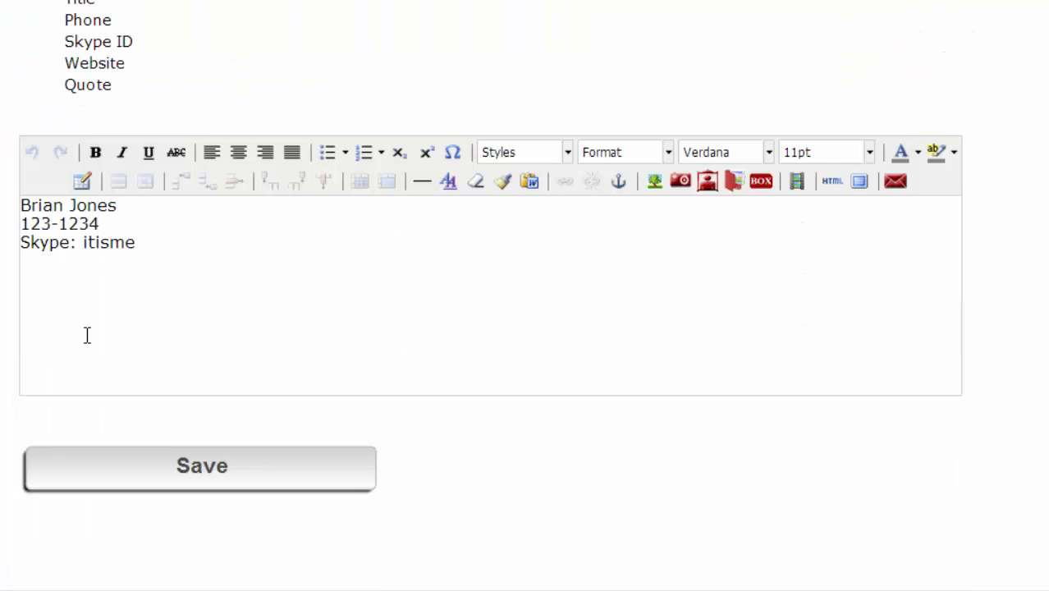
key(ctrl+a)
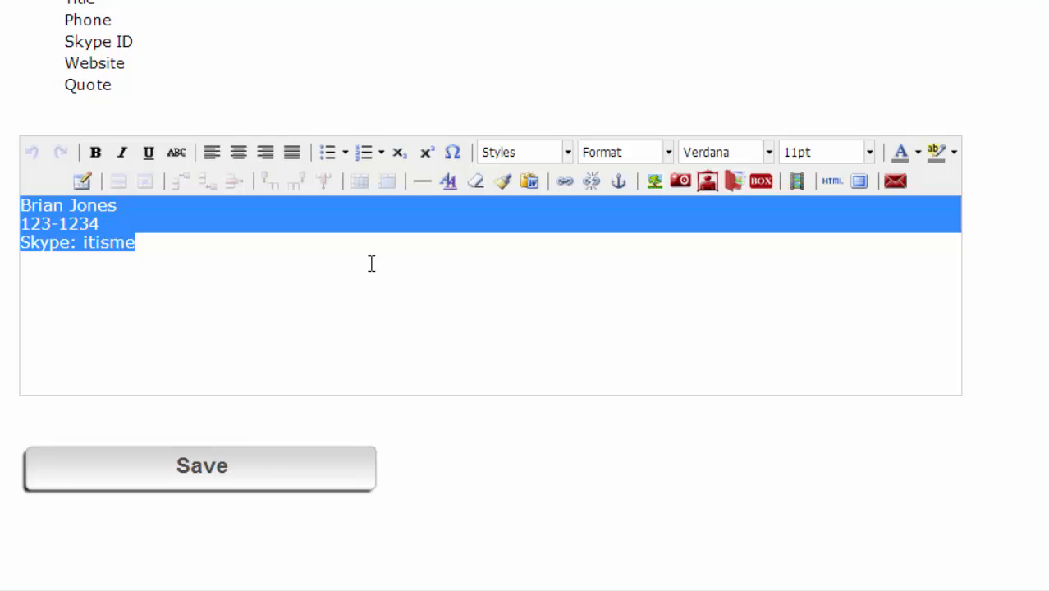
click(233, 484)
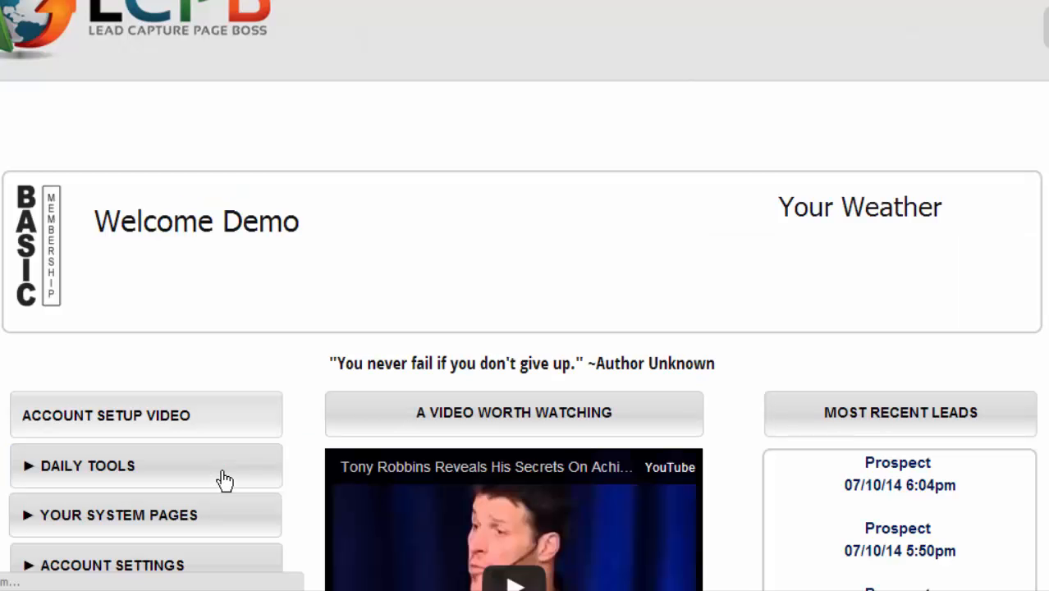
- Open the Text Notifications settings from Account Settings
scroll(218, 452, down, 3)
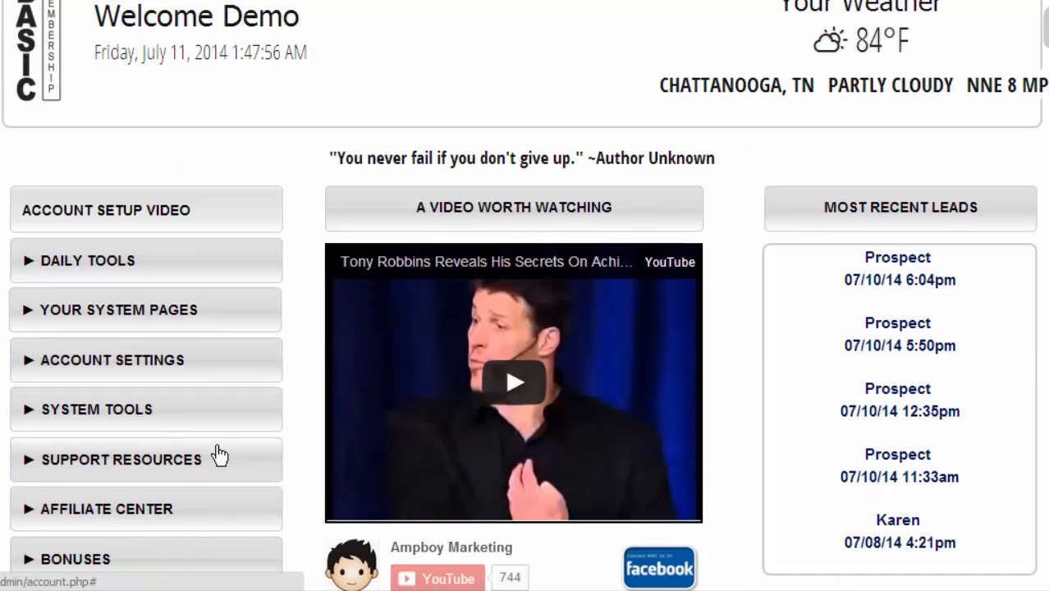
click(31, 363)
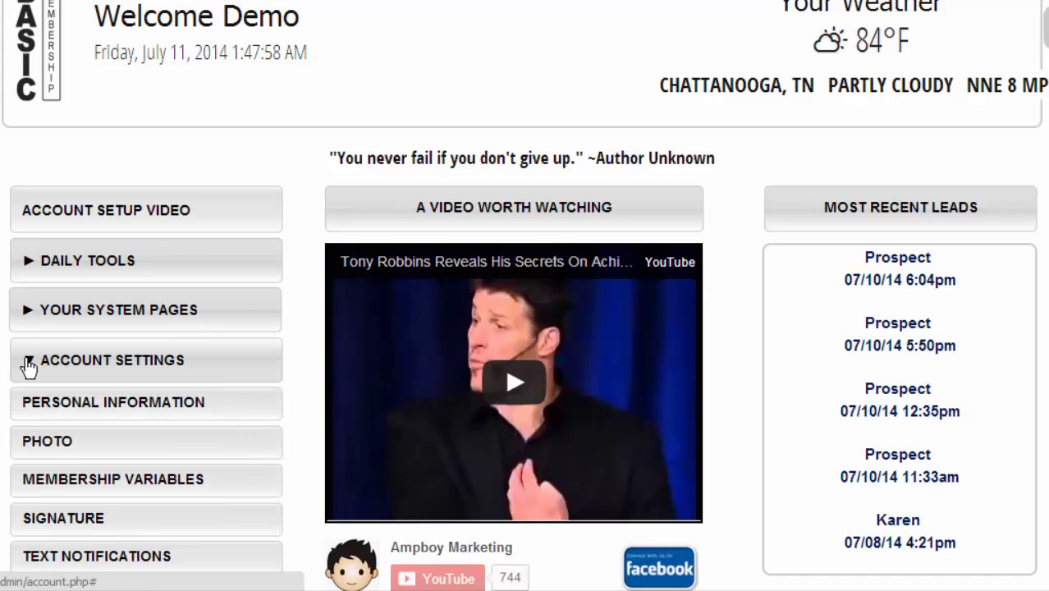
scroll(29, 367, down, 3)
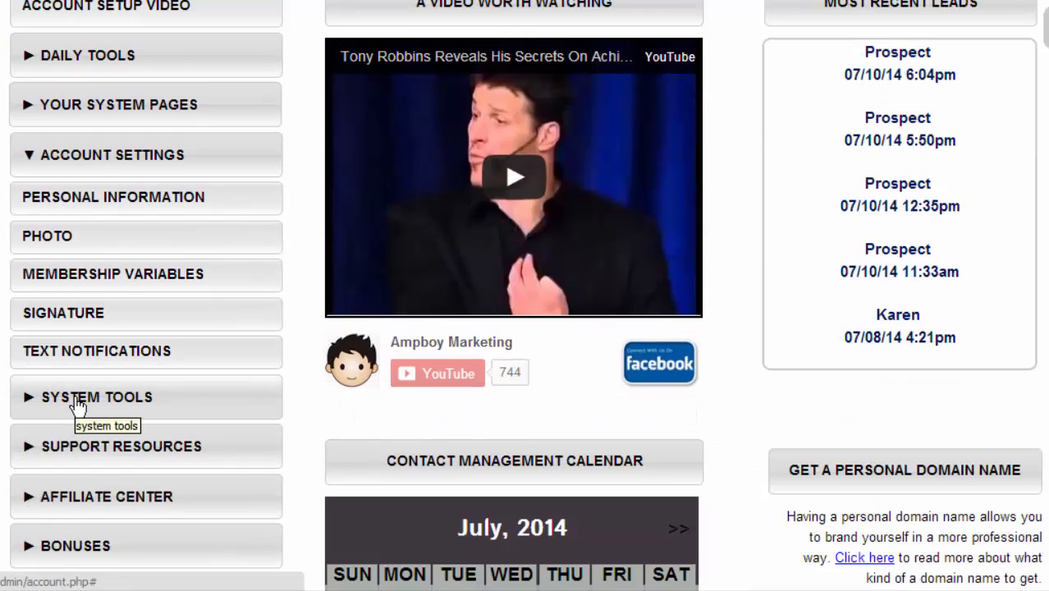
click(104, 365)
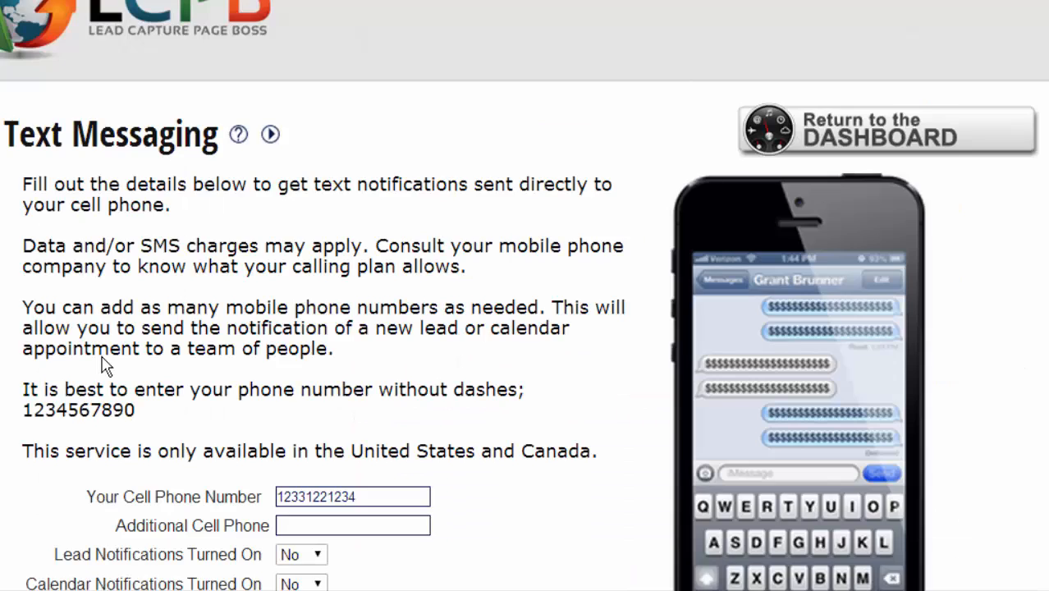
scroll(104, 365, down, 3)
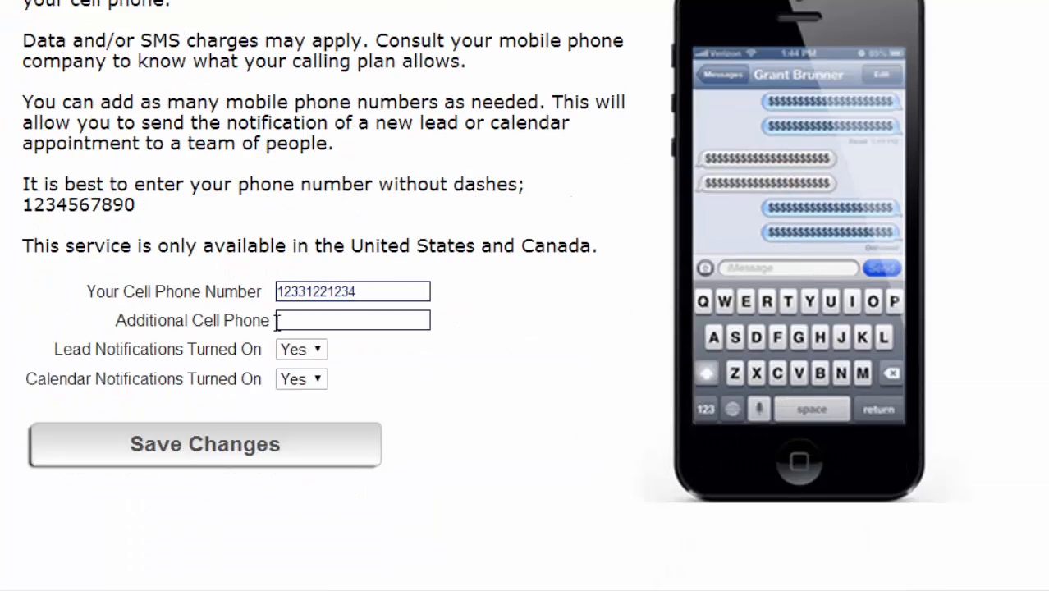
- Check the cell phone numbers, save with lead and calendar notifications on, and return to the dashboard
click(357, 293)
drag(356, 292, 263, 285)
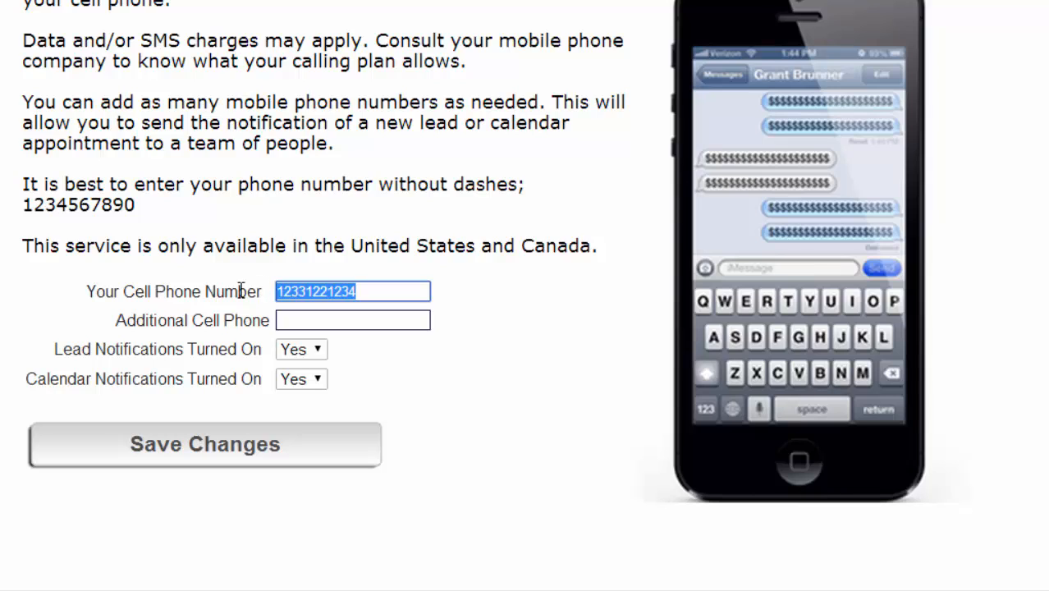
click(318, 328)
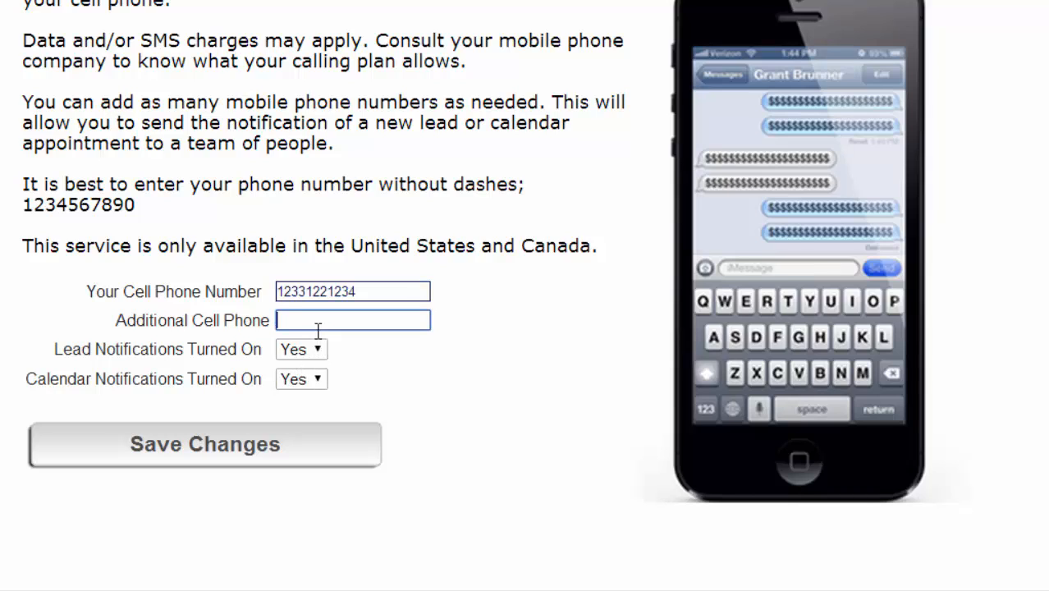
click(284, 444)
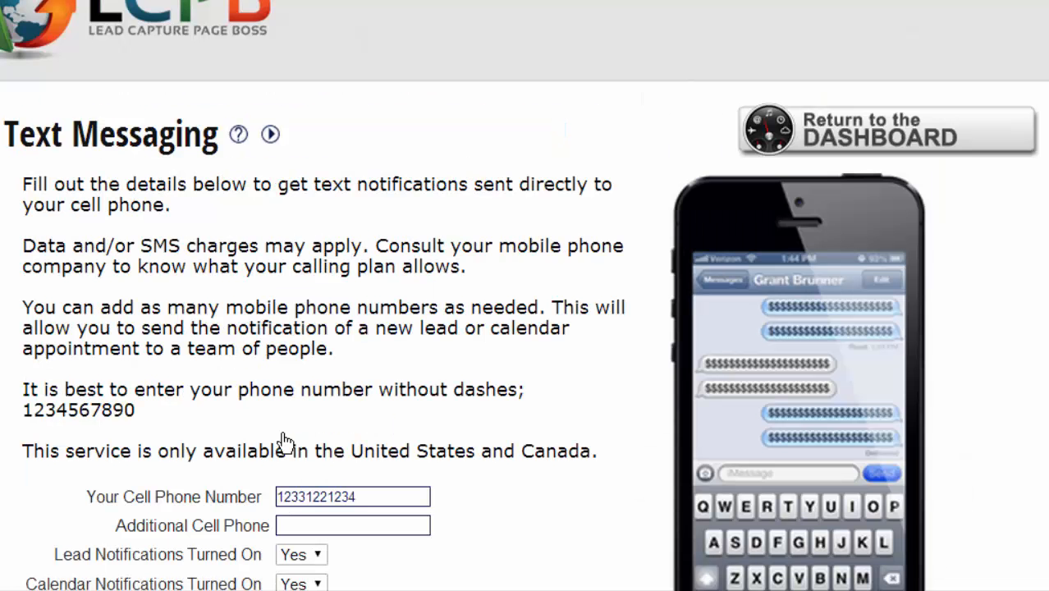
click(800, 135)
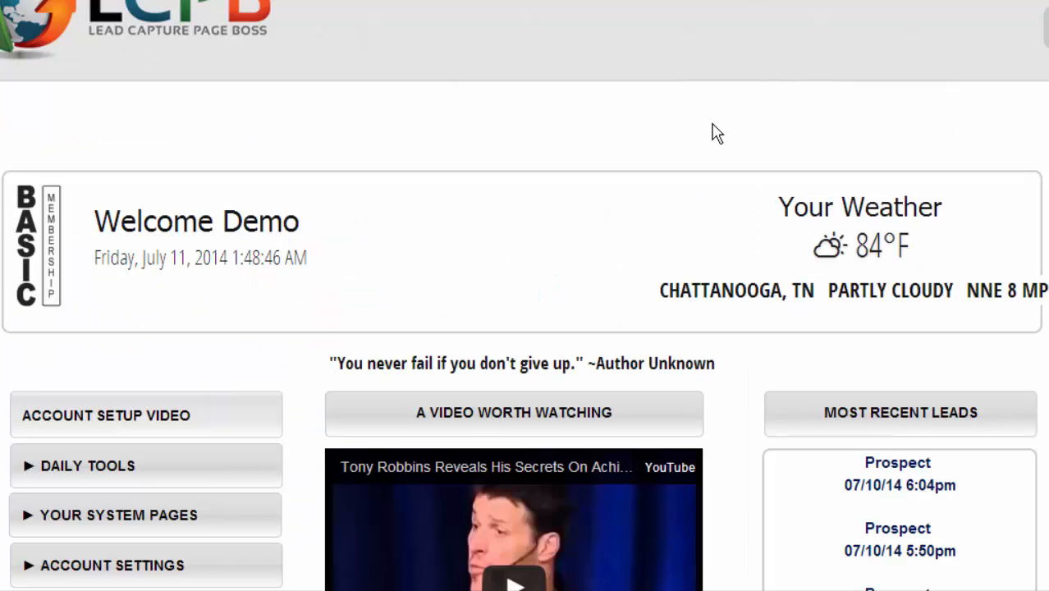
- Open the Autoresponder Variables page under System Tools
scroll(712, 136, down, 4)
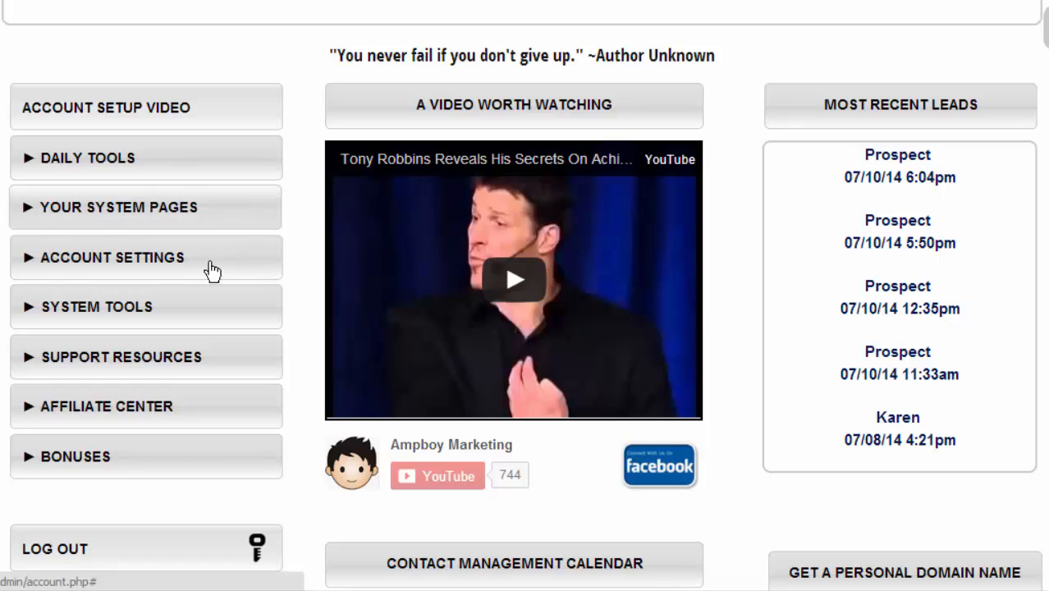
click(66, 310)
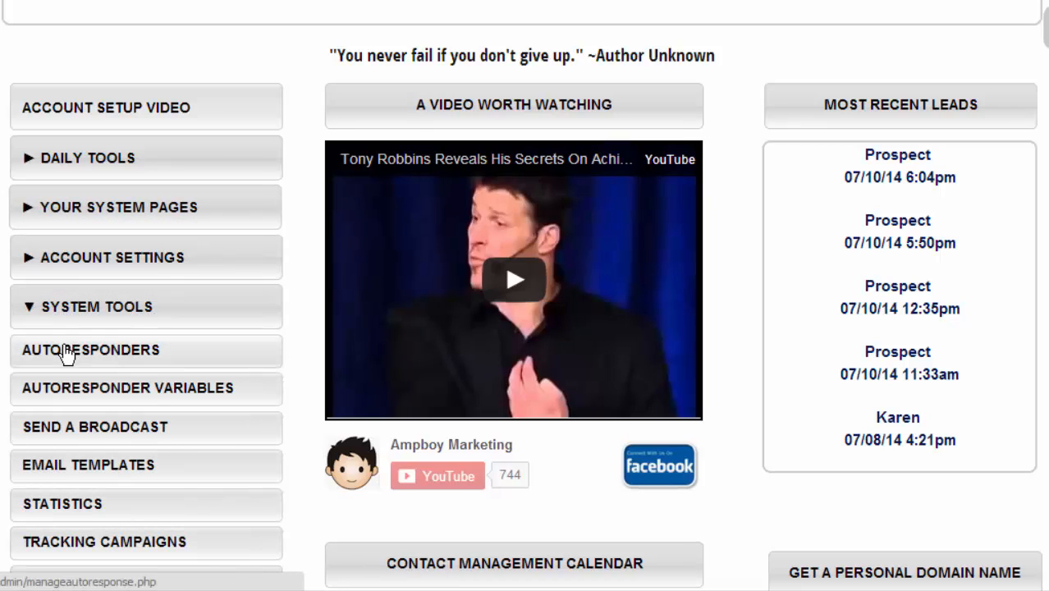
click(86, 399)
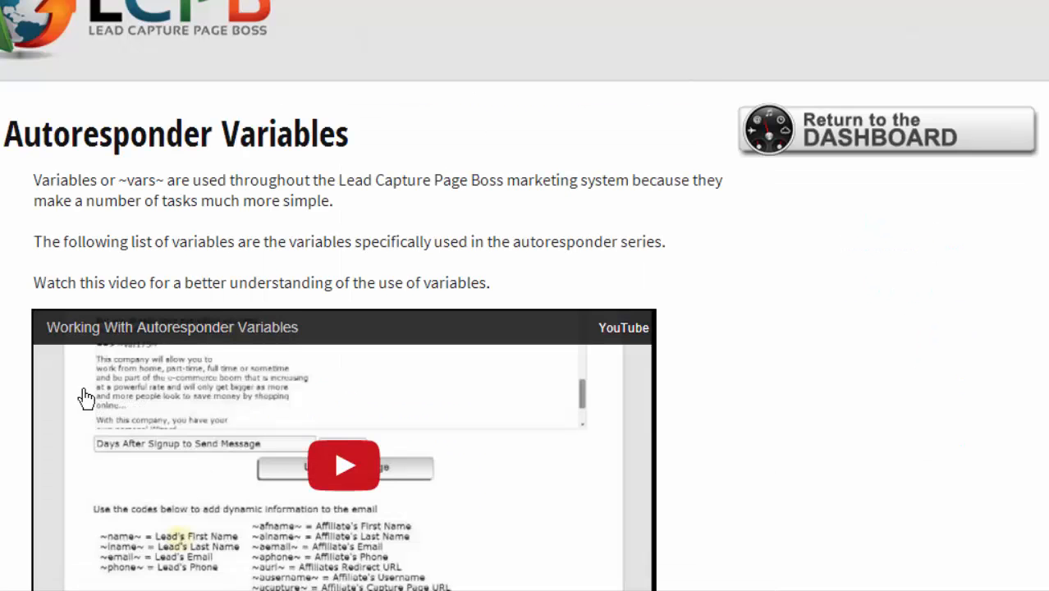
scroll(85, 400, down, 5)
scroll(86, 400, down, 9)
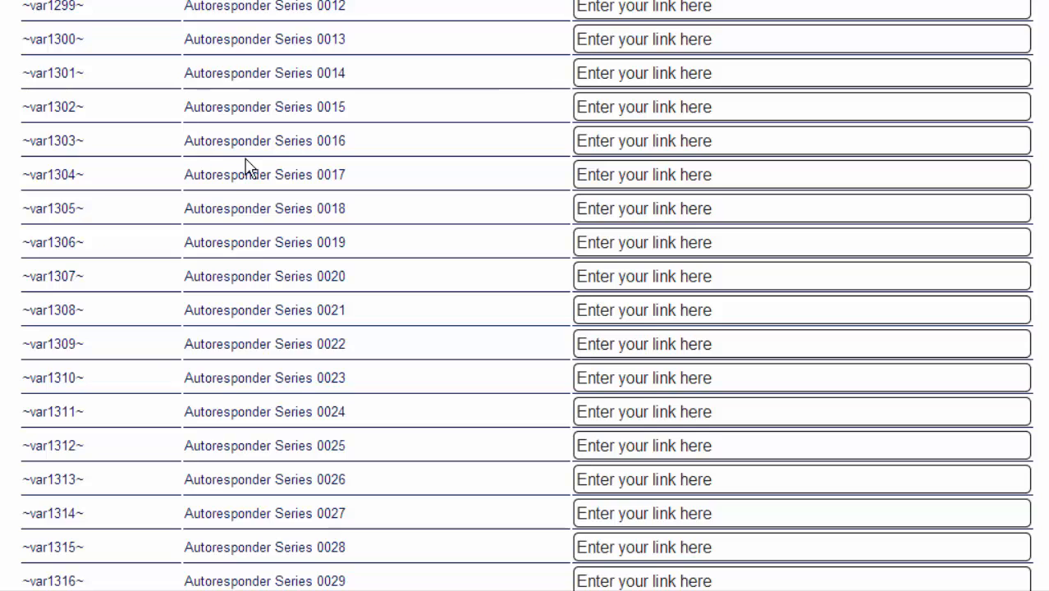
- Clear the Autoresponder Series 0016 link field and save the changes
double_click(325, 141)
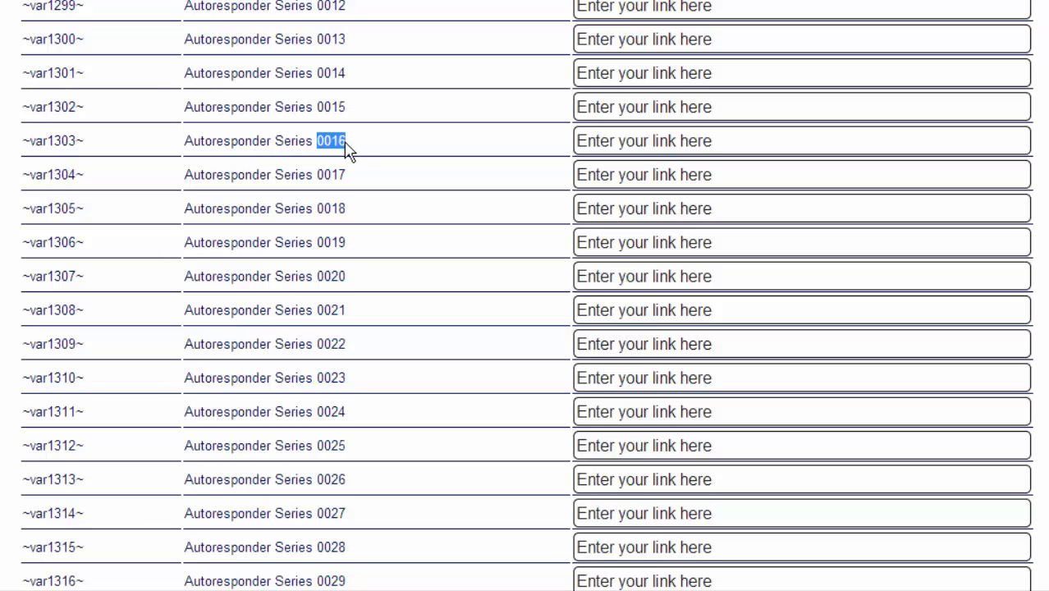
click(670, 141)
drag(717, 145, 575, 141)
key(BackSpace)
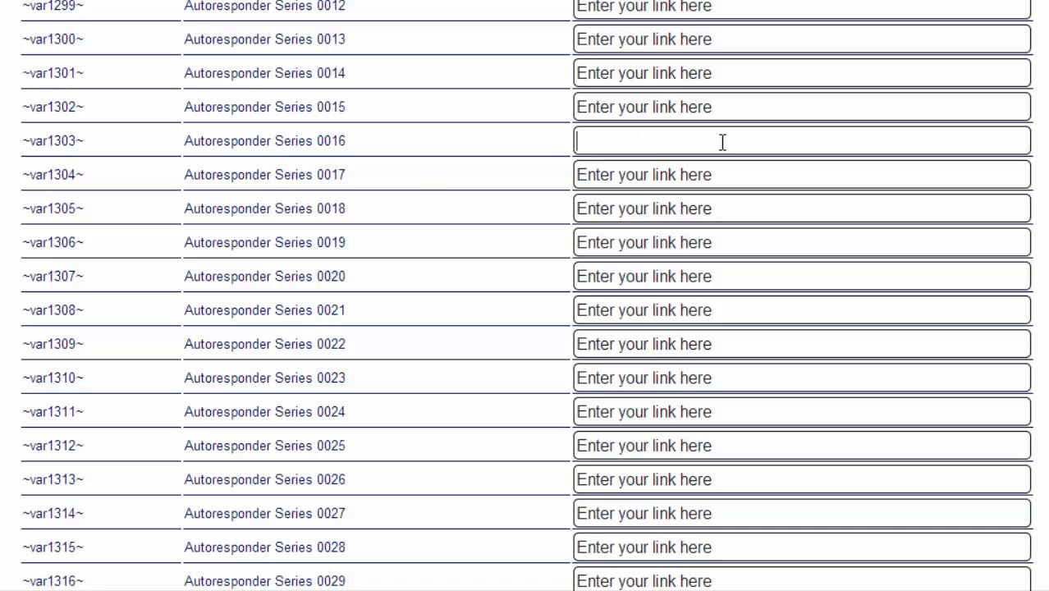
scroll(410, 203, down, 15)
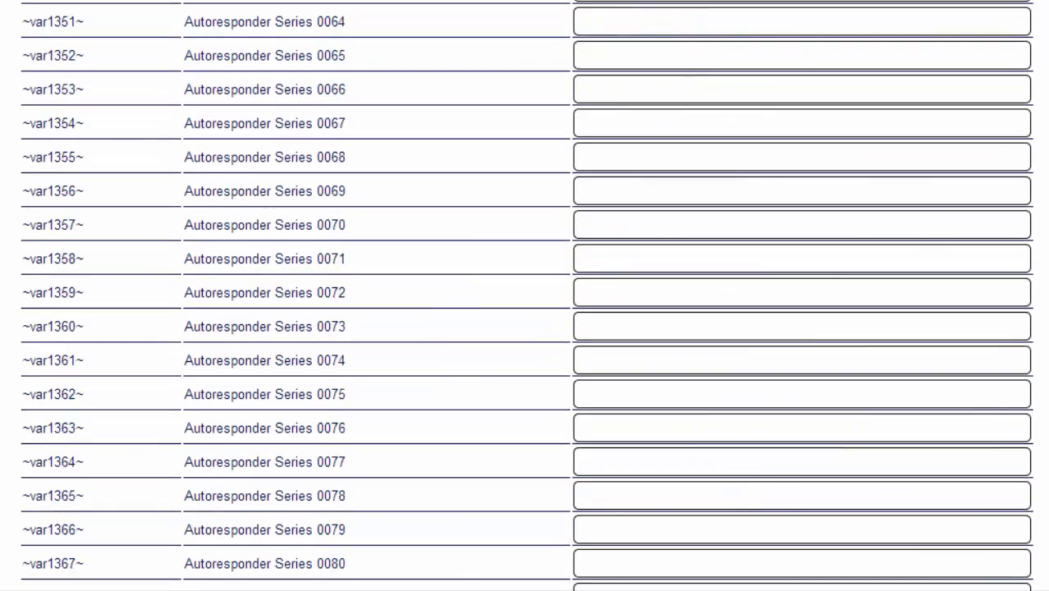
scroll(159, 268, down, 10)
click(494, 205)
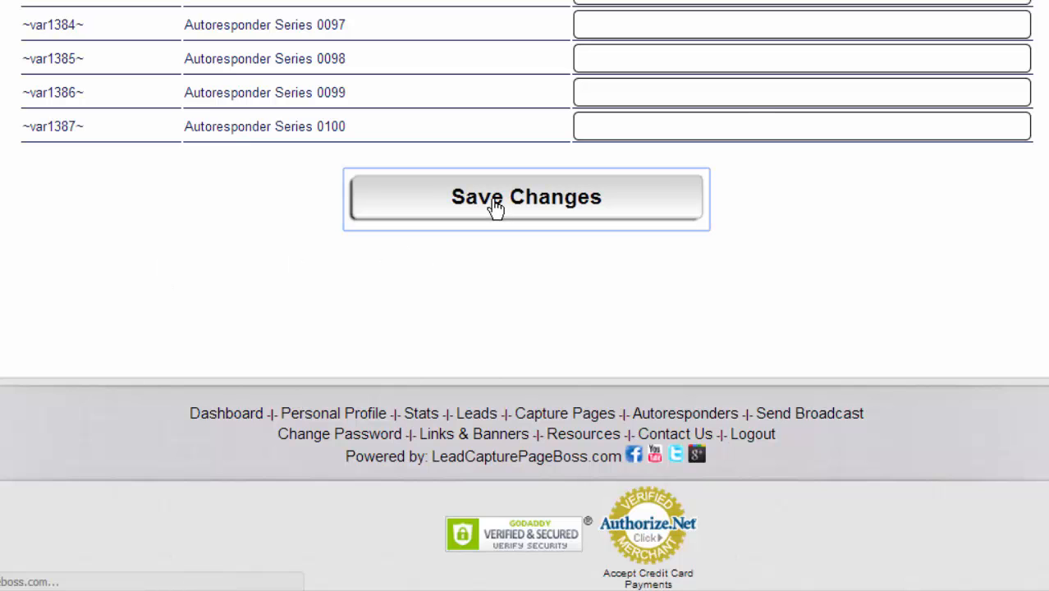
scroll(495, 207, down, 5)
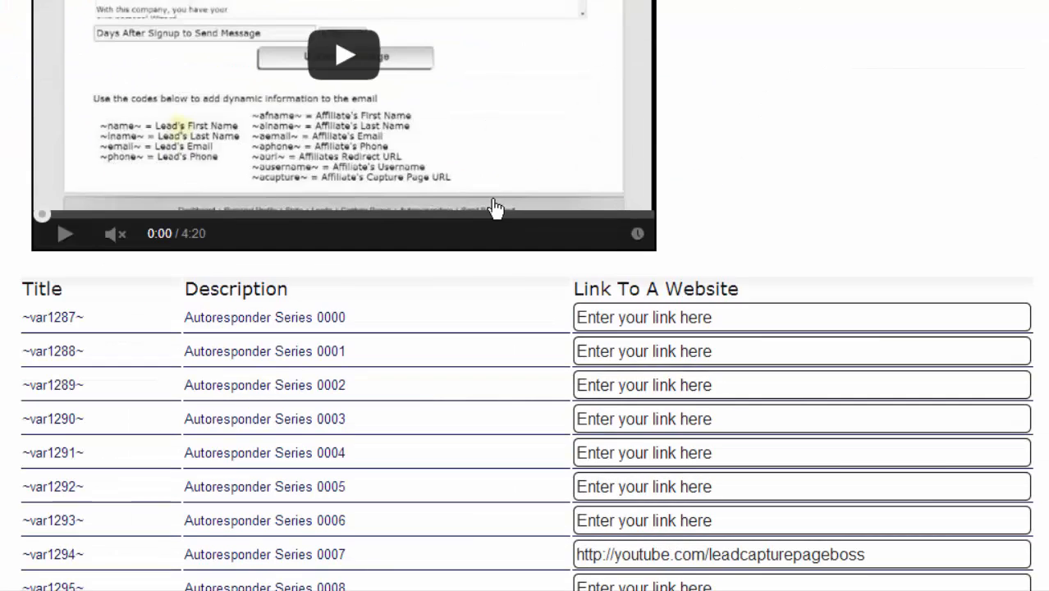
scroll(495, 206, up, 5)
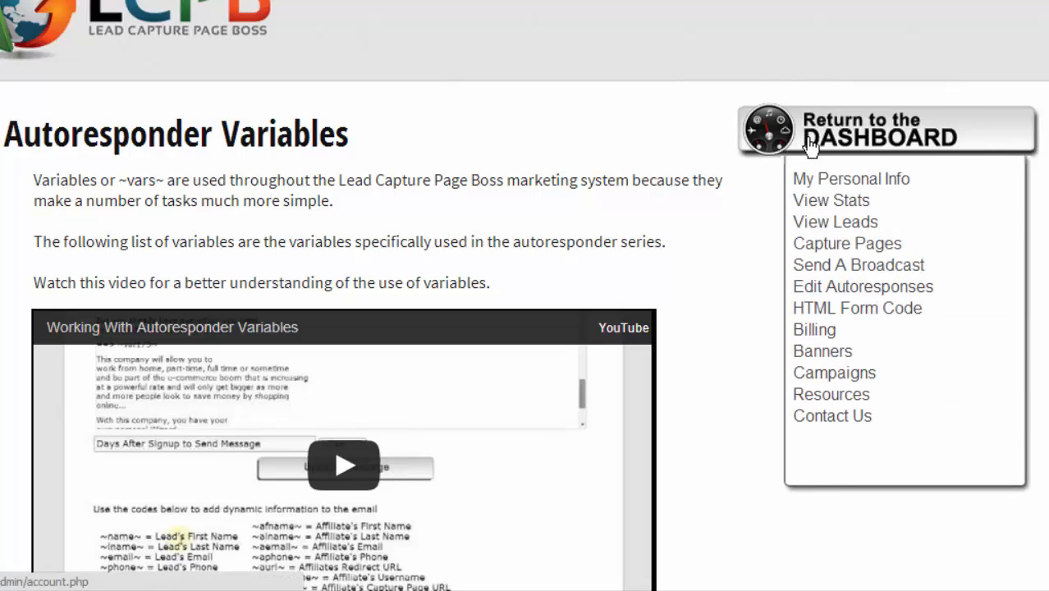
- From the dashboard, expand Your System Pages > Primary Capture Page and visit the live 0016 capture page
click(811, 145)
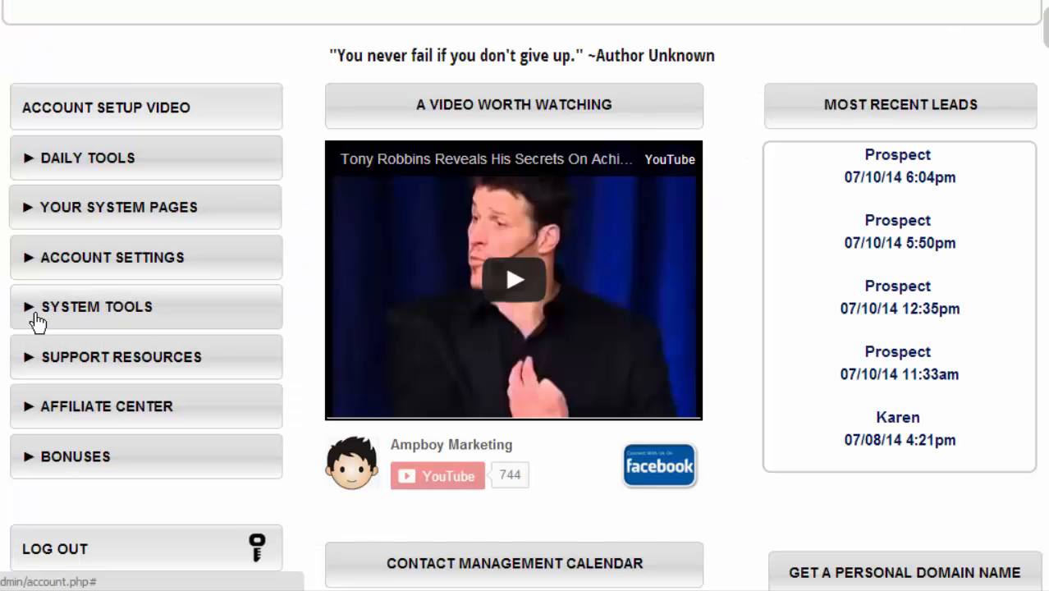
click(37, 320)
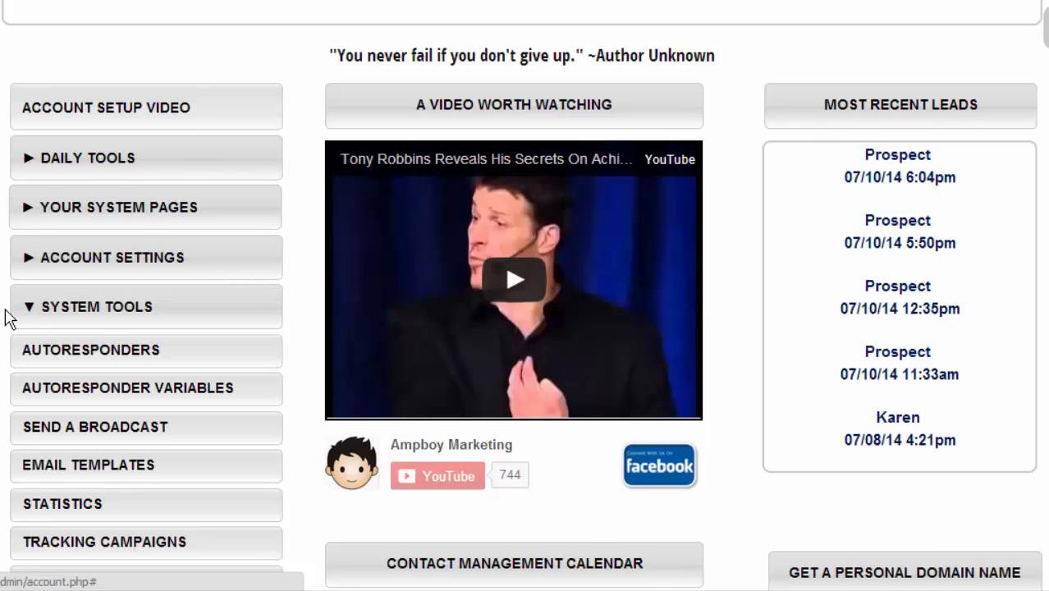
scroll(8, 318, down, 2)
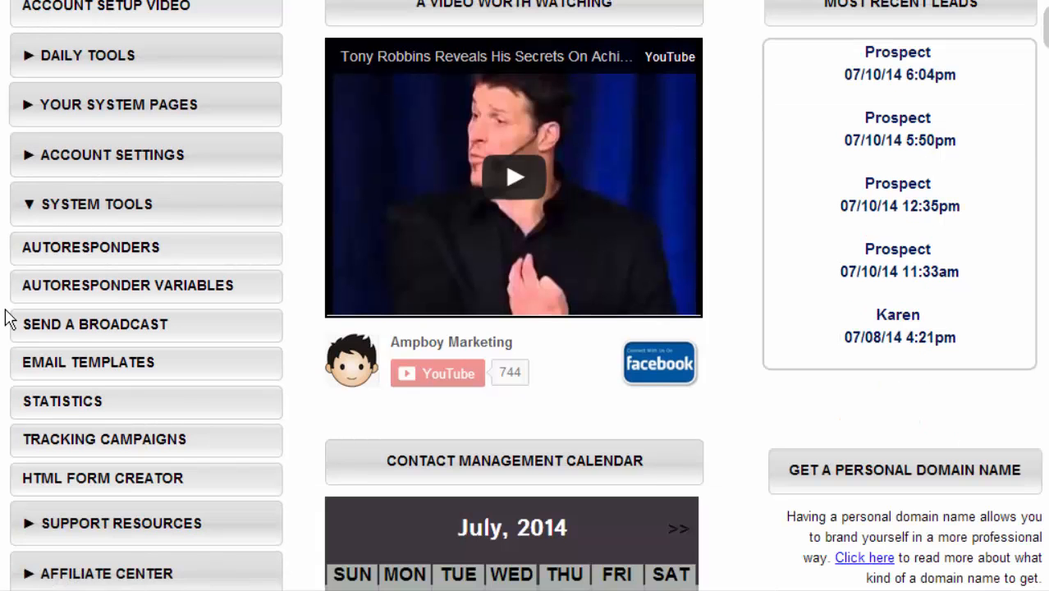
scroll(9, 319, down, 2)
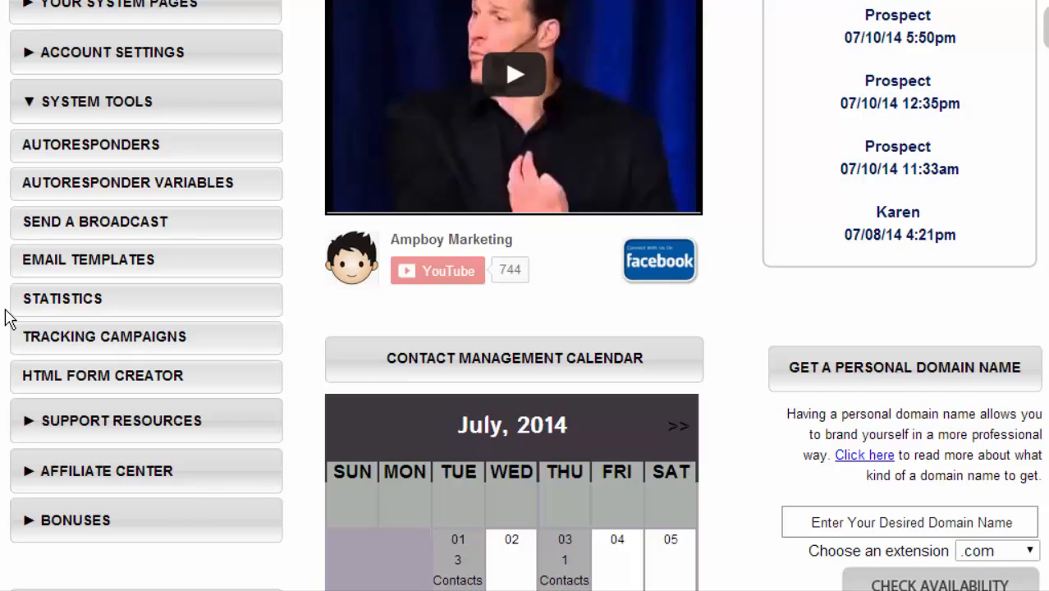
scroll(8, 318, up, 6)
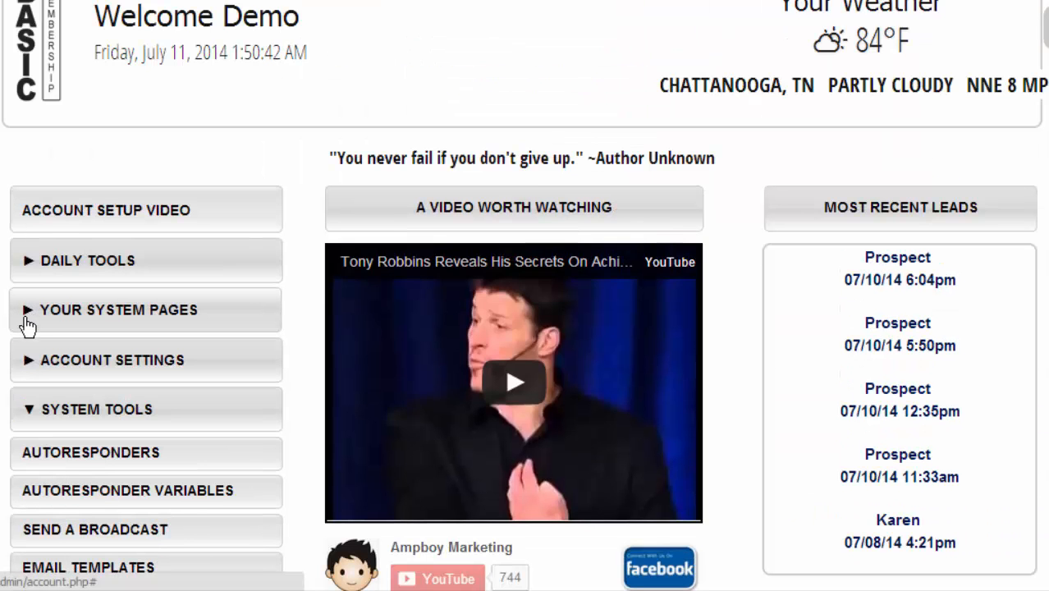
click(30, 321)
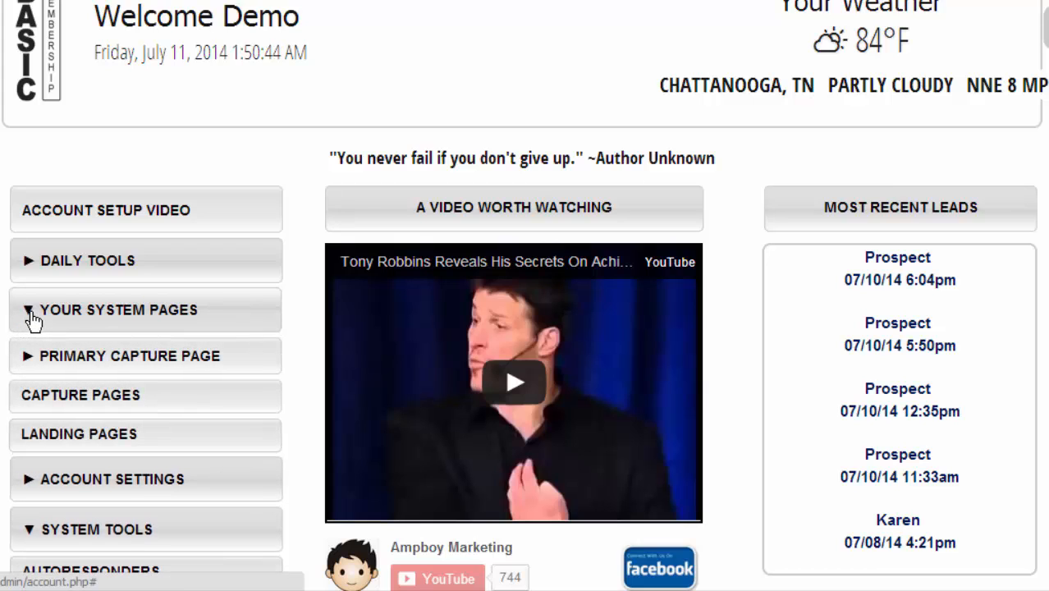
scroll(30, 321, down, 2)
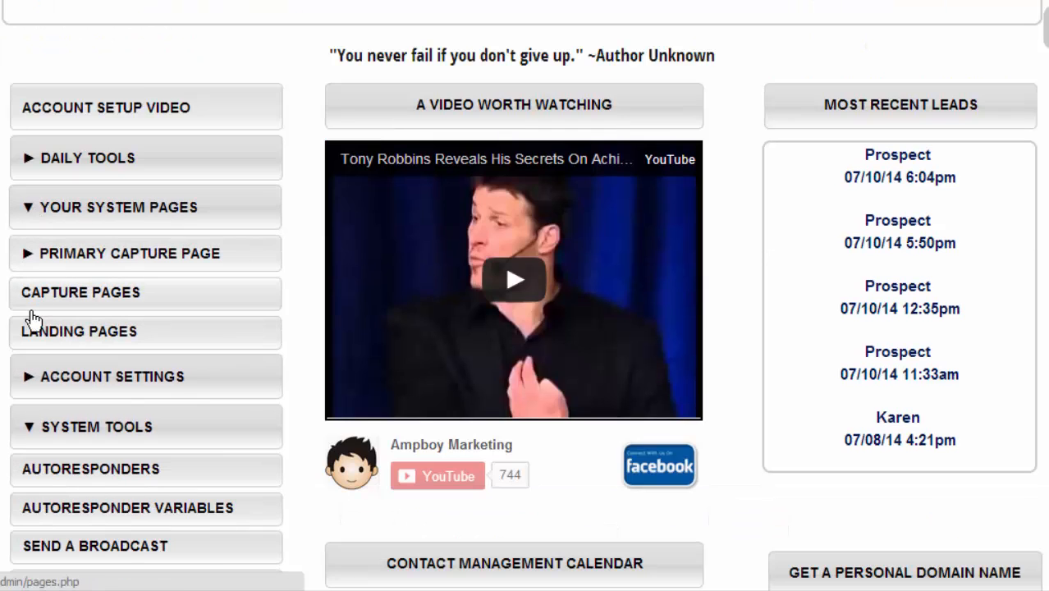
click(82, 268)
scroll(82, 267, down, 4)
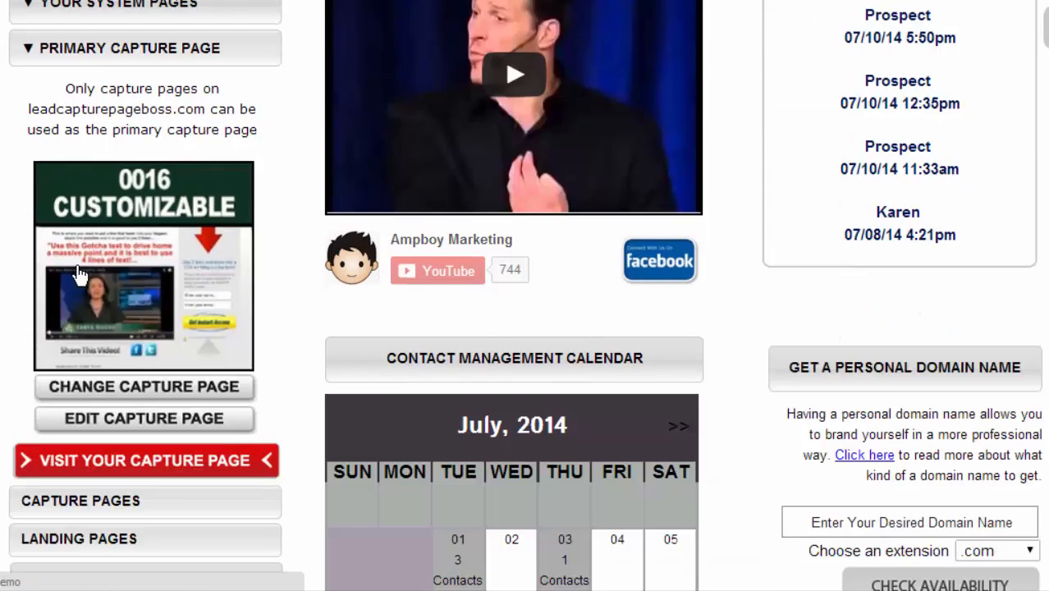
click(95, 361)
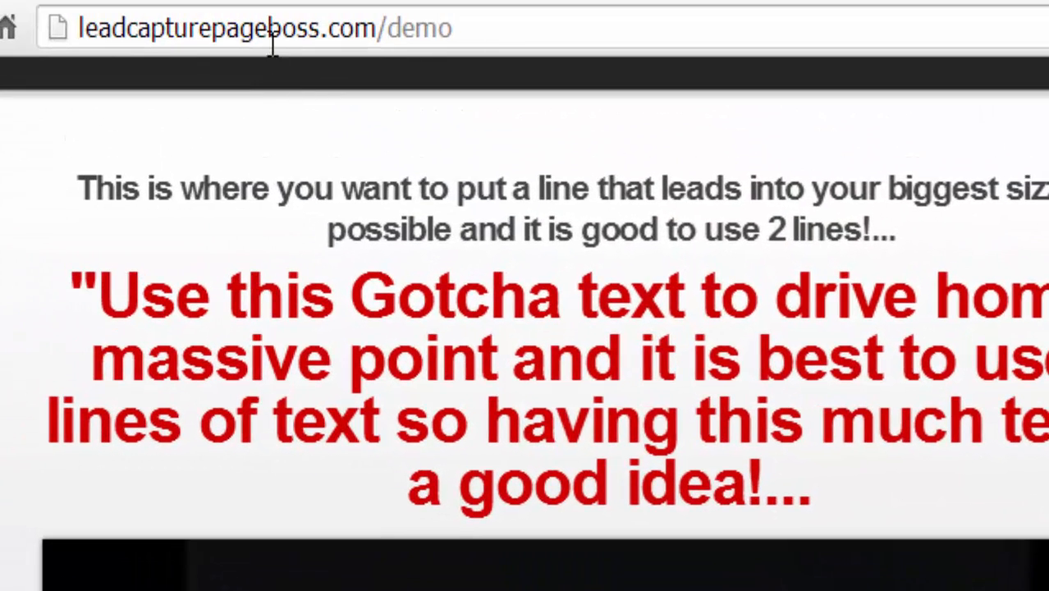
click(271, 28)
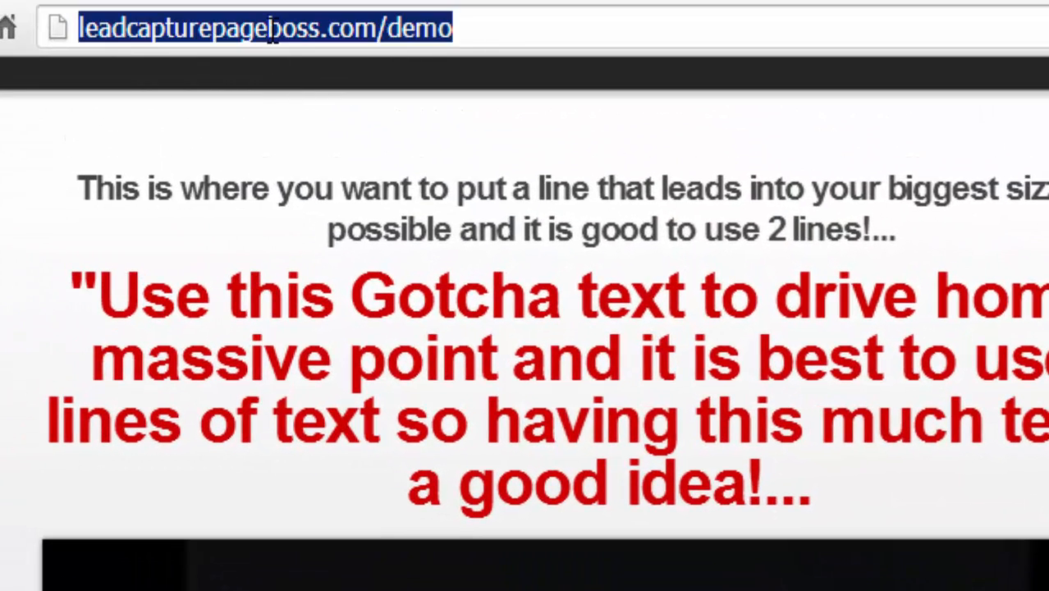